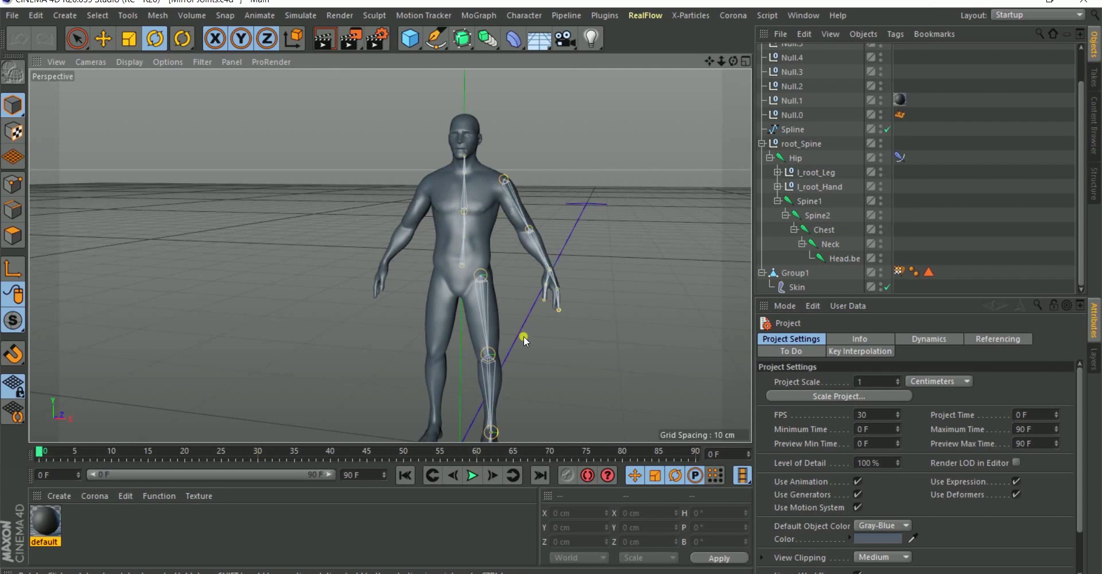
# - Examine the human character model and its existing spine, left arm and left leg joints from several angles
pyautogui.scroll(-5, 481, 289)
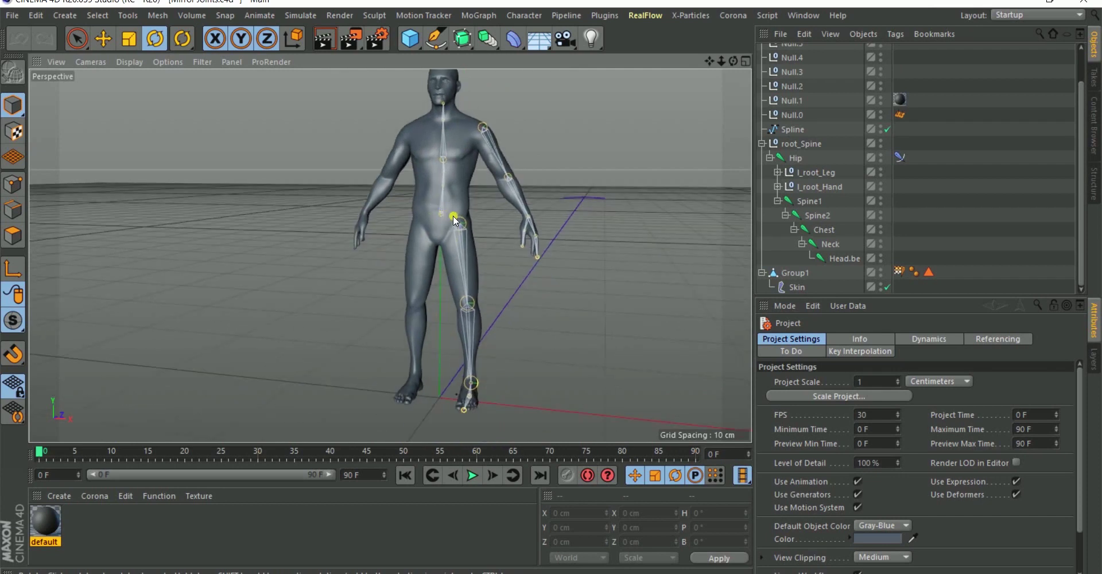
pyautogui.keyDown('alt'); pyautogui.moveTo(456, 218); pyautogui.dragTo(484, 160); pyautogui.keyUp('alt')
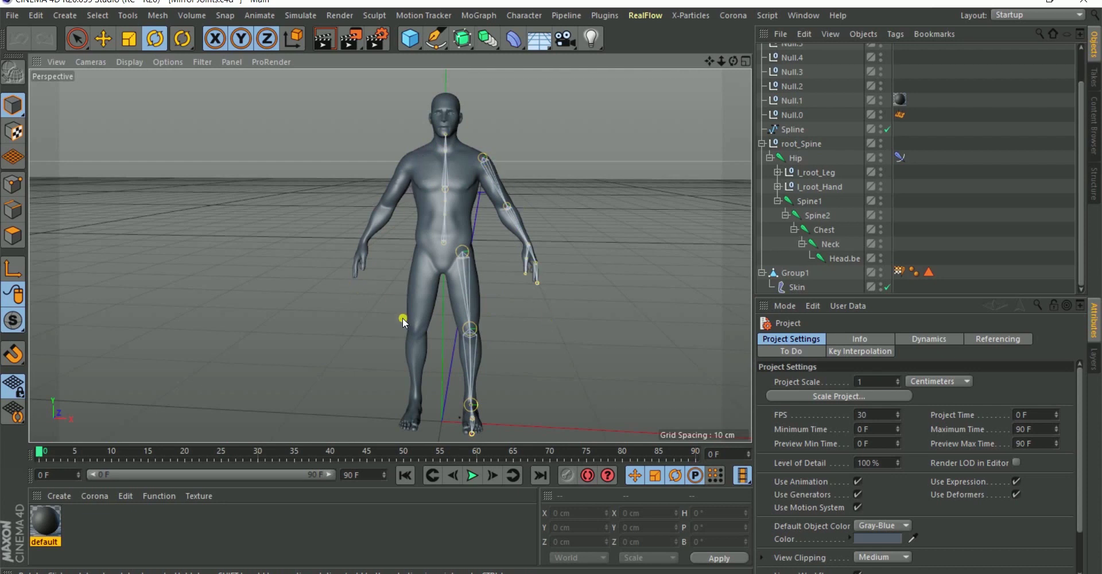
pyautogui.keyDown('alt'); pyautogui.moveTo(483, 205); pyautogui.dragTo(446, 222); pyautogui.keyUp('alt')
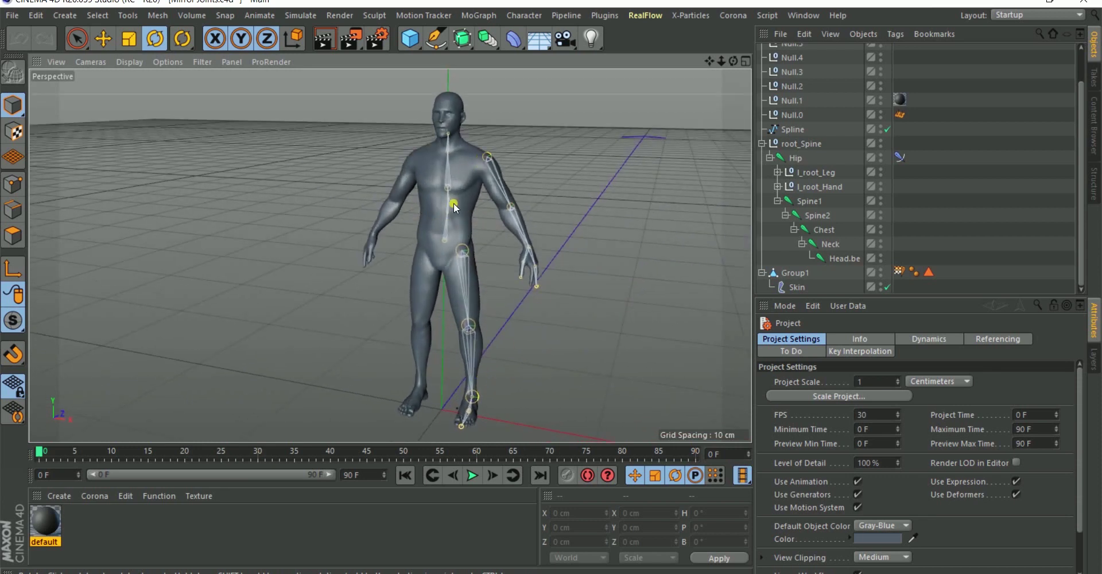
pyautogui.keyDown('alt'); pyautogui.moveTo(352, 253); pyautogui.dragTo(533, 208); pyautogui.keyUp('alt')
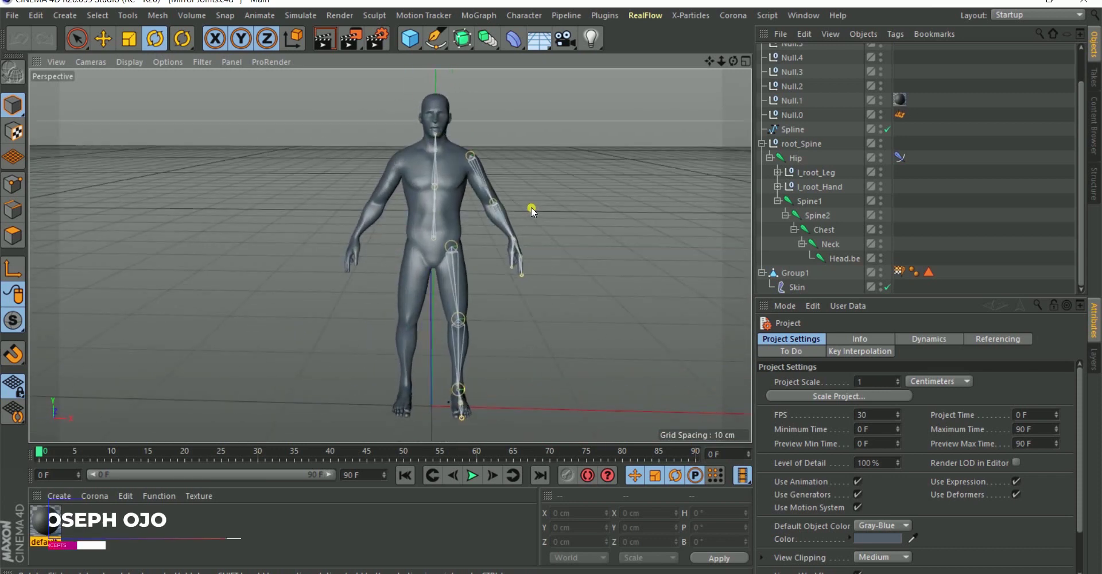
pyautogui.moveTo(435, 195)
pyautogui.keyDown('alt'); pyautogui.mouseDown()
pyautogui.moveTo(433, 184)
pyautogui.moveTo(459, 205)
pyautogui.moveTo(418, 183)
pyautogui.moveTo(432, 183)
pyautogui.mouseUp(); pyautogui.keyUp('alt')
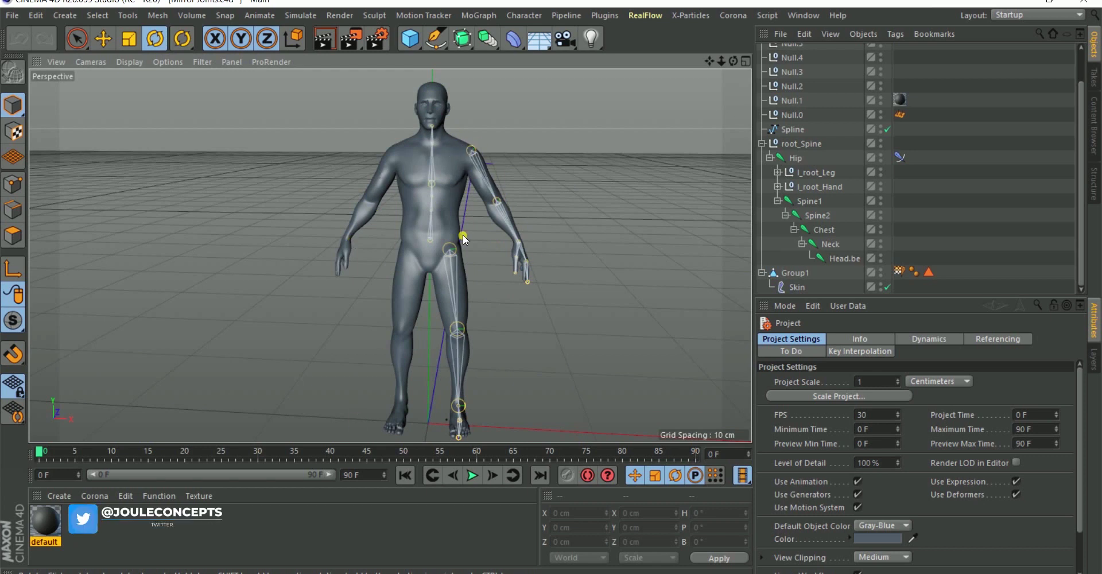
pyautogui.keyDown('alt'); pyautogui.moveTo(483, 210); pyautogui.dragTo(432, 229); pyautogui.keyUp('alt')
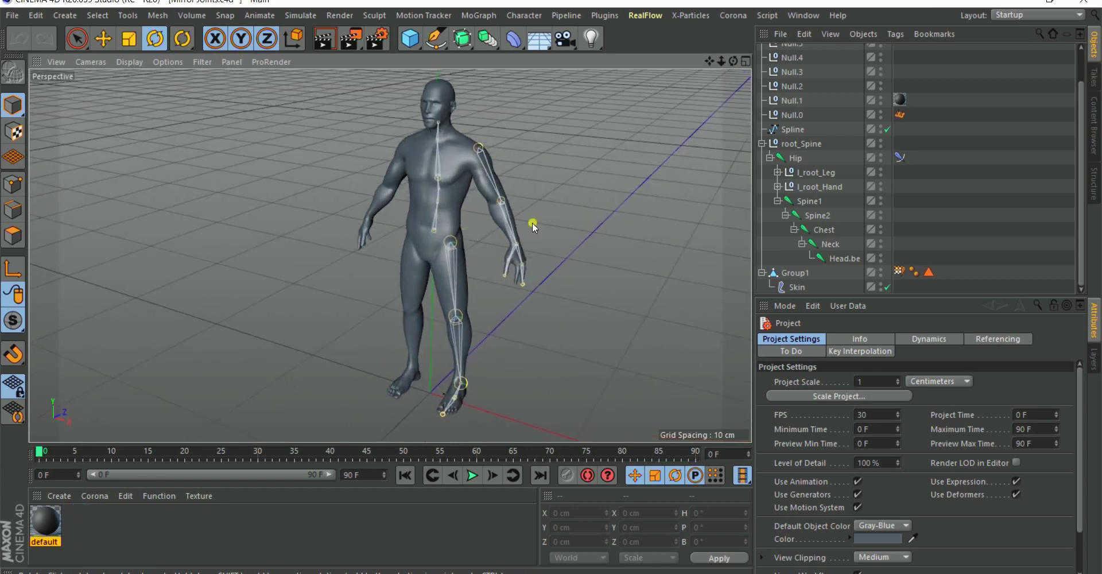
pyautogui.keyDown('alt'); pyautogui.moveTo(456, 198); pyautogui.dragTo(474, 146); pyautogui.keyUp('alt')
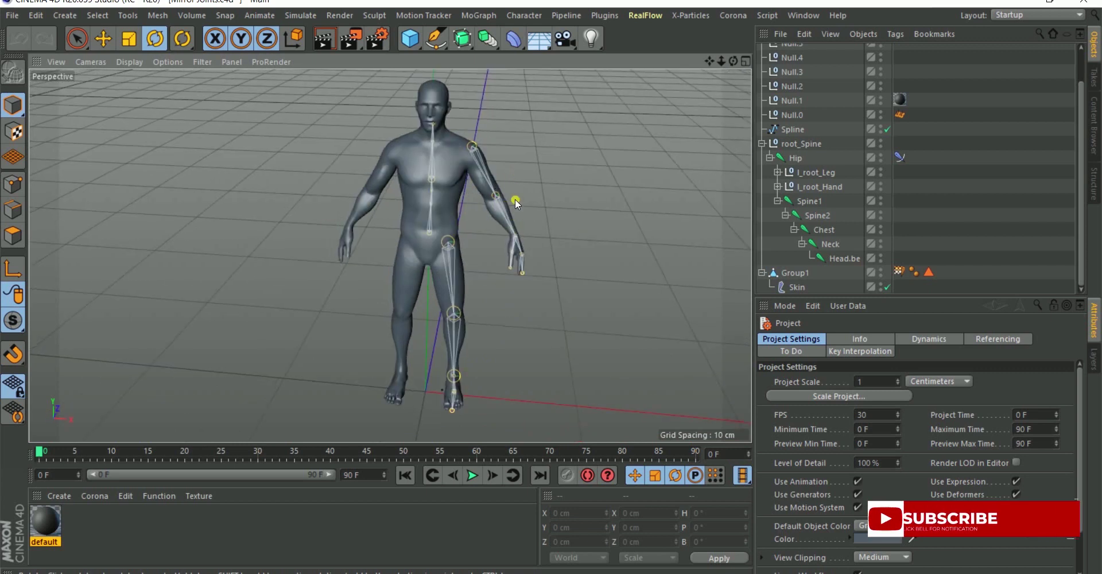
pyautogui.keyDown('alt'); pyautogui.moveTo(442, 235); pyautogui.dragTo(426, 207); pyautogui.keyUp('alt')
pyautogui.keyDown('alt'); pyautogui.moveTo(436, 197); pyautogui.dragTo(436, 164, button='right'); pyautogui.keyUp('alt')
pyautogui.scroll(-4, 425, 267)
pyautogui.keyDown('alt'); pyautogui.moveTo(435, 262); pyautogui.dragTo(430, 222); pyautogui.keyUp('alt')
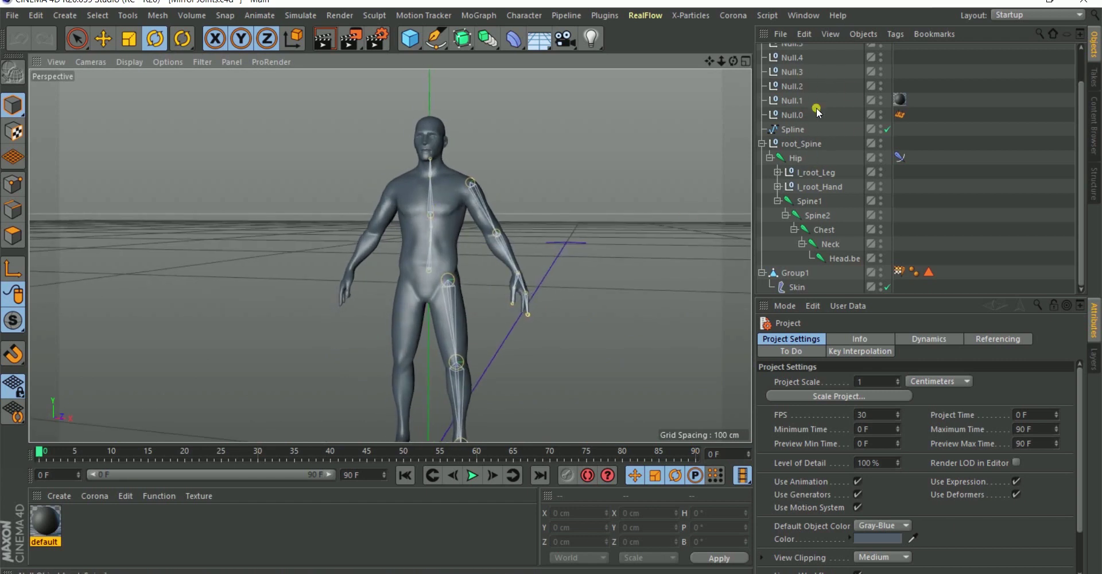
# - Expand the l_root_Leg and l_root_Hand hierarchies and review the joints and goals in the object list
pyautogui.click(778, 173)
pyautogui.click(785, 187)
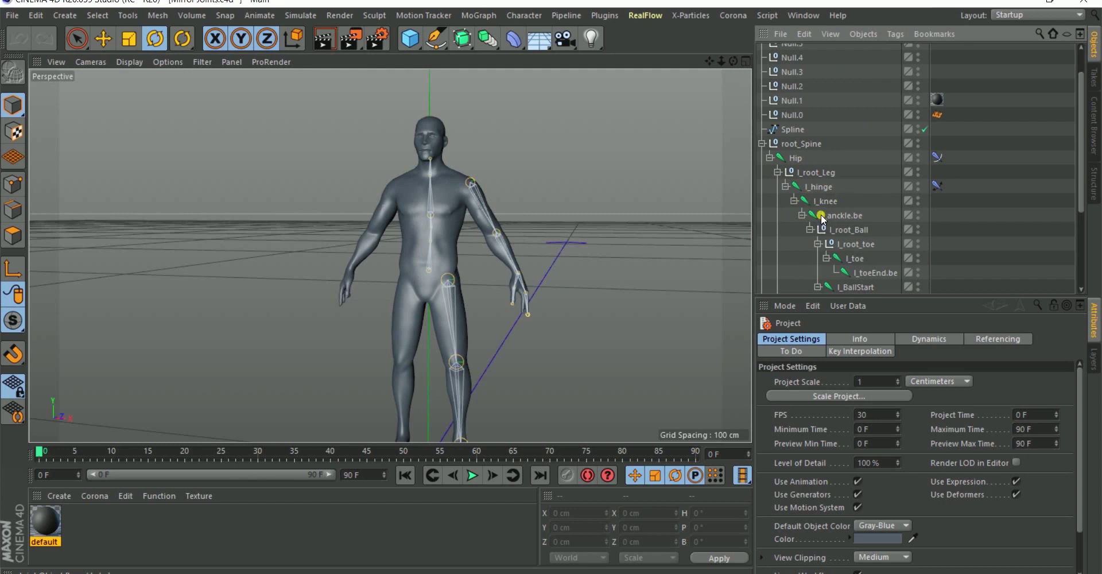
pyautogui.scroll(-3, 829, 232)
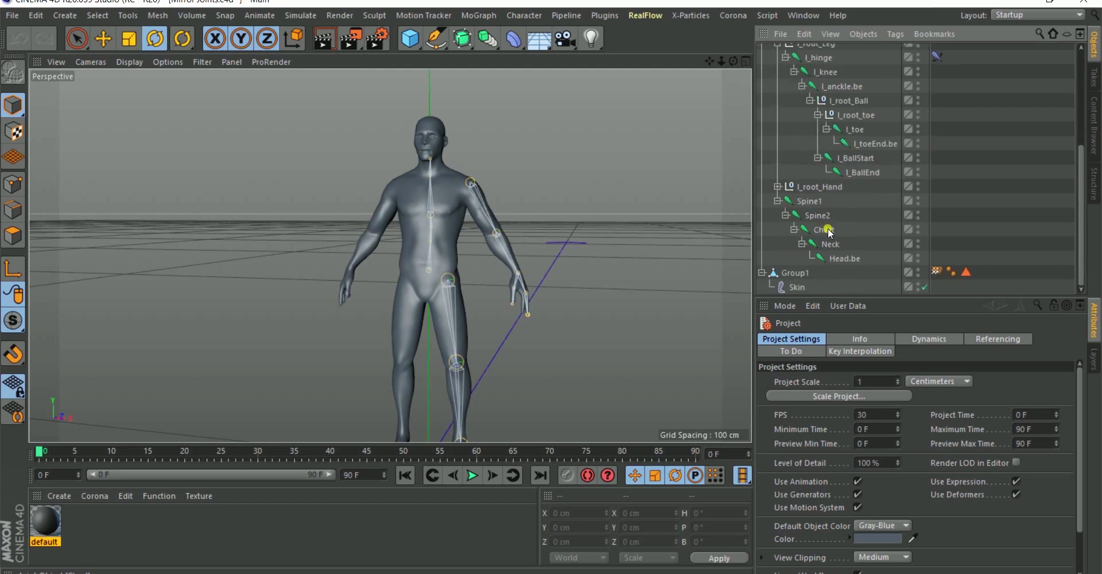
pyautogui.click(778, 186)
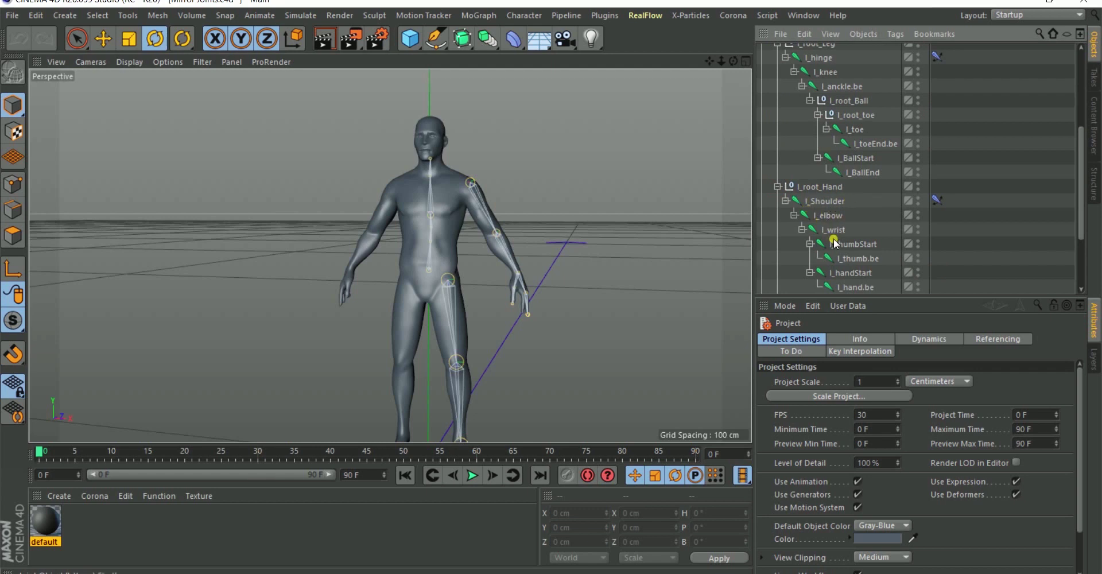
pyautogui.scroll(4, 834, 242)
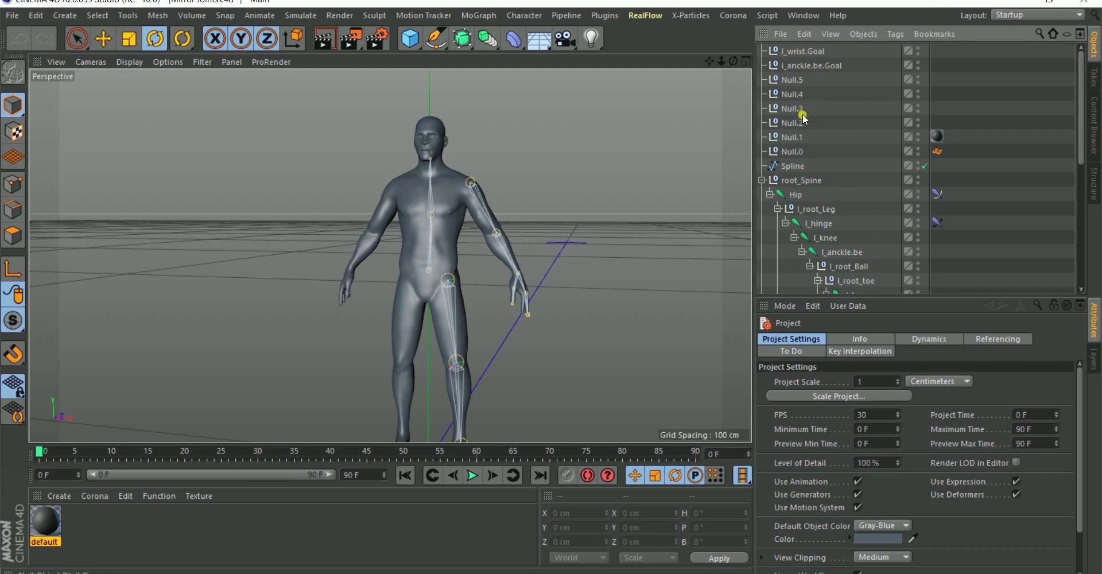
pyautogui.scroll(-6, 812, 137)
pyautogui.scroll(6, 842, 175)
pyautogui.scroll(-6, 824, 164)
pyautogui.scroll(6, 822, 169)
pyautogui.scroll(-6, 825, 152)
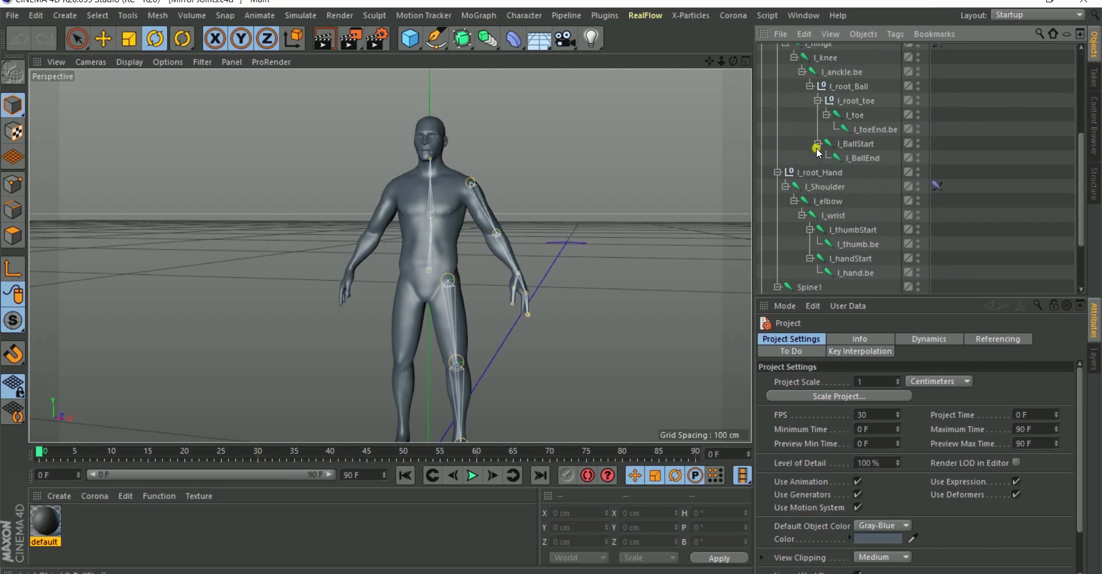
pyautogui.scroll(4, 830, 151)
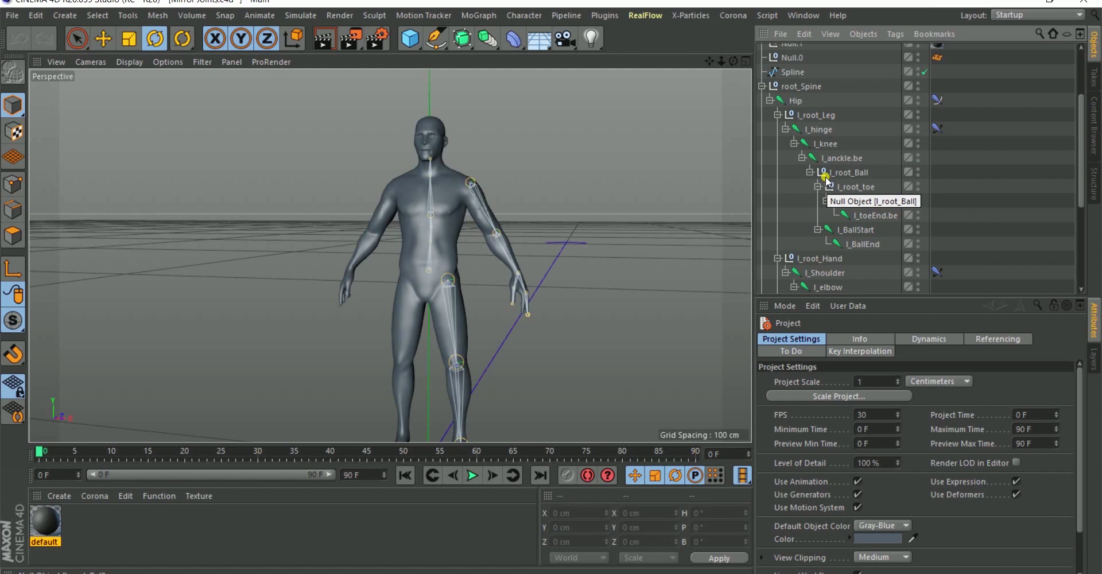
# - Inspect the full figure from the front, comparing the side with arm and leg joints to the unrigged side
pyautogui.keyDown('alt'); pyautogui.moveTo(419, 233); pyautogui.dragTo(414, 211); pyautogui.keyUp('alt')
pyautogui.keyDown('alt'); pyautogui.moveTo(413, 210); pyautogui.dragTo(435, 221, button='right'); pyautogui.keyUp('alt')
pyautogui.keyDown('alt'); pyautogui.moveTo(439, 216); pyautogui.dragTo(436, 189); pyautogui.keyUp('alt')
pyautogui.keyDown('alt'); pyautogui.moveTo(423, 163); pyautogui.dragTo(431, 205, button='right'); pyautogui.keyUp('alt')
pyautogui.keyDown('alt'); pyautogui.moveTo(430, 204); pyautogui.dragTo(432, 171, button='middle'); pyautogui.keyUp('alt')
pyautogui.keyDown('alt'); pyautogui.moveTo(432, 171); pyautogui.dragTo(425, 197, button='right'); pyautogui.keyUp('alt')
pyautogui.keyDown('alt'); pyautogui.moveTo(435, 198); pyautogui.dragTo(416, 168); pyautogui.keyUp('alt')
pyautogui.keyDown('alt'); pyautogui.moveTo(416, 168); pyautogui.dragTo(420, 147, button='right'); pyautogui.keyUp('alt')
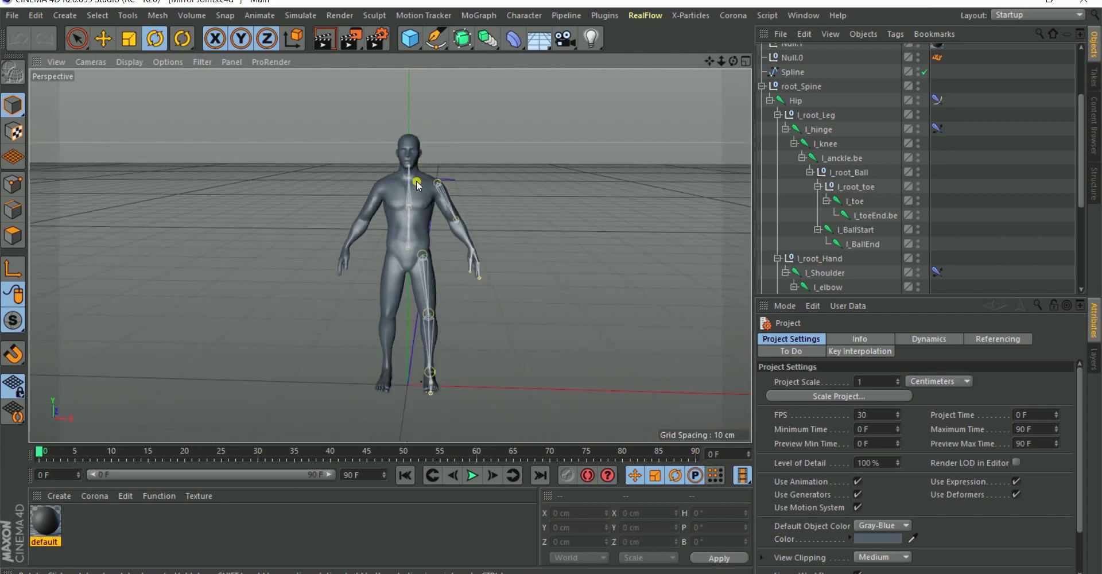
pyautogui.moveTo(413, 224)
pyautogui.keyDown('alt'); pyautogui.mouseDown()
pyautogui.moveTo(365, 212)
pyautogui.moveTo(411, 215)
pyautogui.mouseUp(); pyautogui.keyUp('alt')
pyautogui.keyDown('alt'); pyautogui.moveTo(411, 214); pyautogui.dragTo(443, 200, button='right'); pyautogui.keyUp('alt')
pyautogui.moveTo(444, 203)
pyautogui.keyDown('alt'); pyautogui.mouseDown()
pyautogui.moveTo(456, 189)
pyautogui.moveTo(454, 207)
pyautogui.mouseUp(); pyautogui.keyUp('alt')
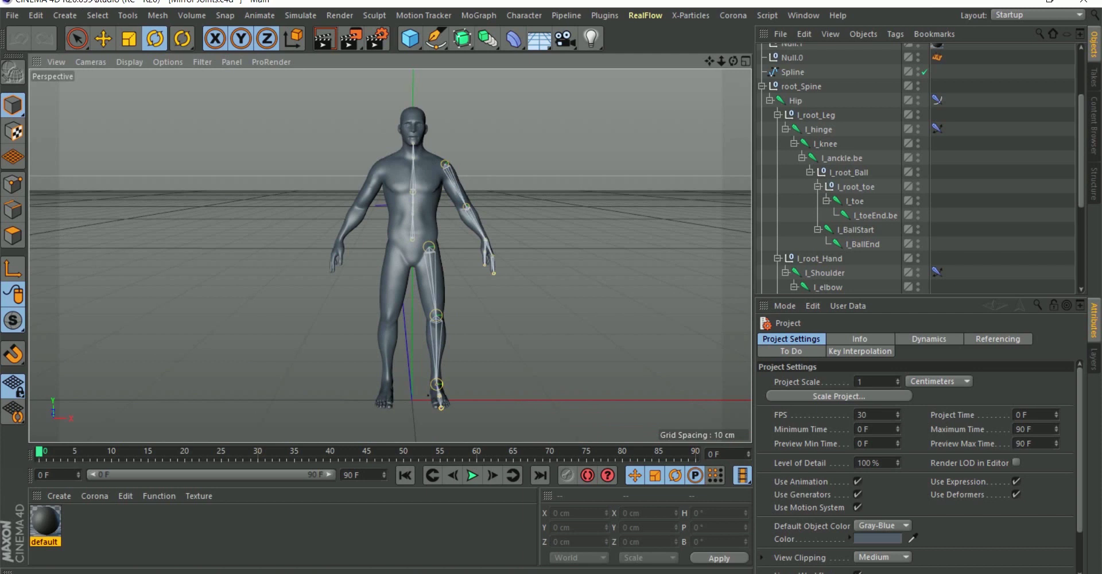
pyautogui.moveTo(422, 212)
pyautogui.keyDown('alt'); pyautogui.mouseDown()
pyautogui.moveTo(380, 210)
pyautogui.moveTo(409, 226)
pyautogui.mouseUp(); pyautogui.keyUp('alt')
pyautogui.moveTo(415, 164)
pyautogui.keyDown('alt'); pyautogui.mouseDown(button='right')
pyautogui.moveTo(426, 122)
pyautogui.moveTo(428, 178)
pyautogui.mouseUp(button='right'); pyautogui.keyUp('alt')
pyautogui.keyDown('alt'); pyautogui.moveTo(428, 177); pyautogui.dragTo(445, 212); pyautogui.keyUp('alt')
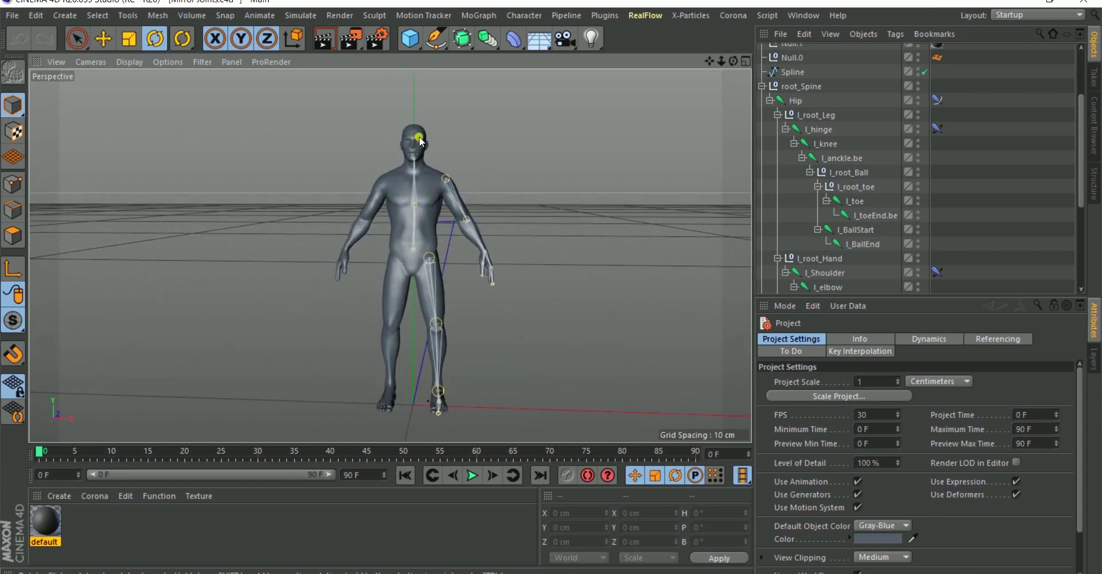
pyautogui.moveTo(418, 204)
pyautogui.keyDown('alt'); pyautogui.mouseDown()
pyautogui.moveTo(455, 225)
pyautogui.moveTo(414, 183)
pyautogui.moveTo(414, 204)
pyautogui.moveTo(389, 214)
pyautogui.moveTo(413, 182)
pyautogui.moveTo(418, 194)
pyautogui.mouseUp(); pyautogui.keyUp('alt')
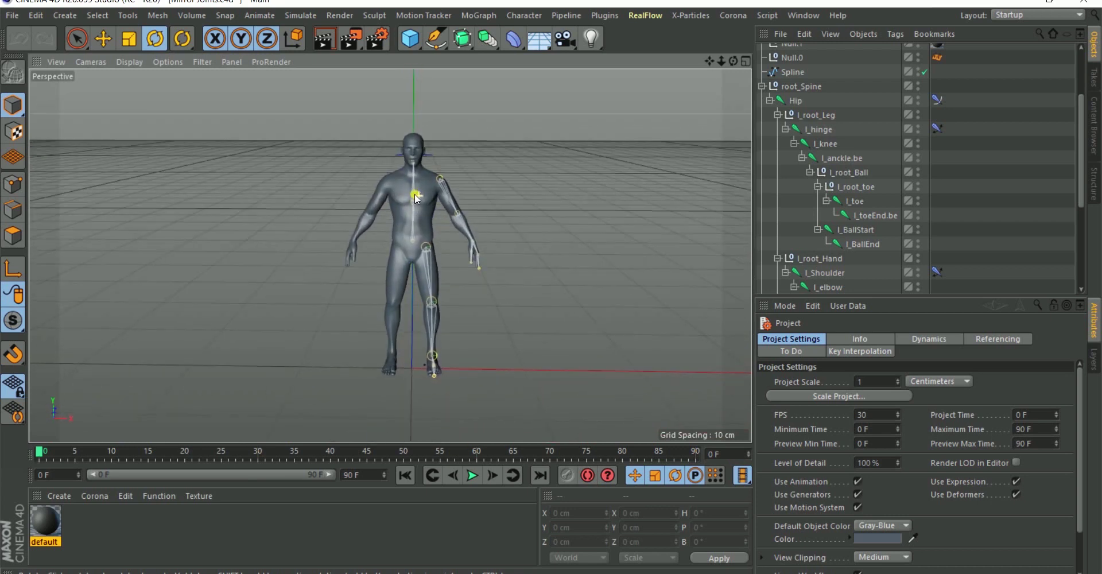
pyautogui.keyDown('alt'); pyautogui.moveTo(468, 232); pyautogui.dragTo(418, 187); pyautogui.keyUp('alt')
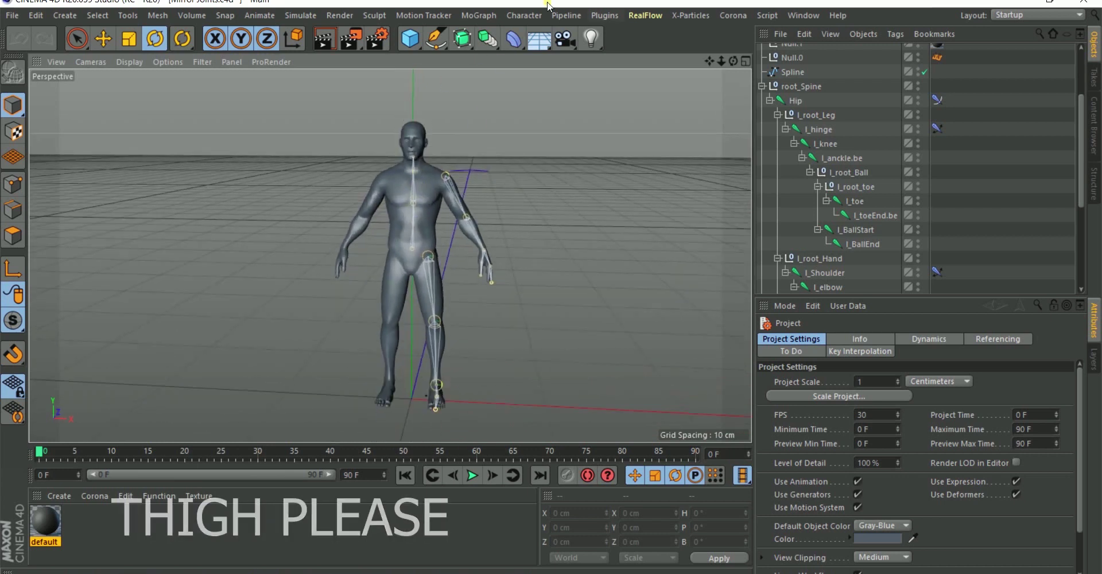
# - Open the Weight Manager and place its window clear of the character
pyautogui.click(525, 15)
pyautogui.moveTo(543, 36)
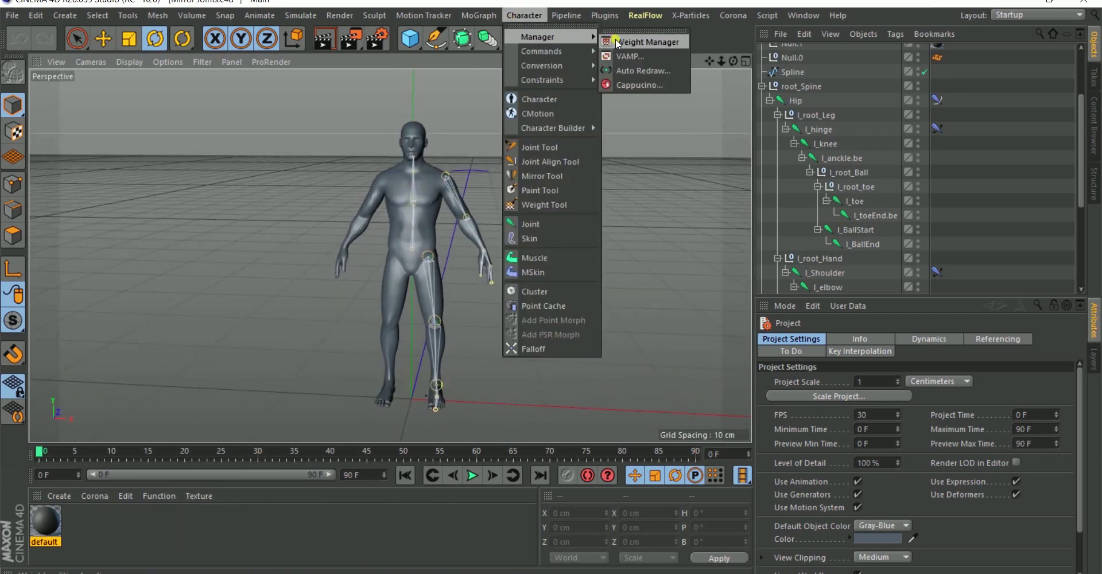
pyautogui.click(638, 37)
pyautogui.moveTo(640, 36); pyautogui.dragTo(39, 105)
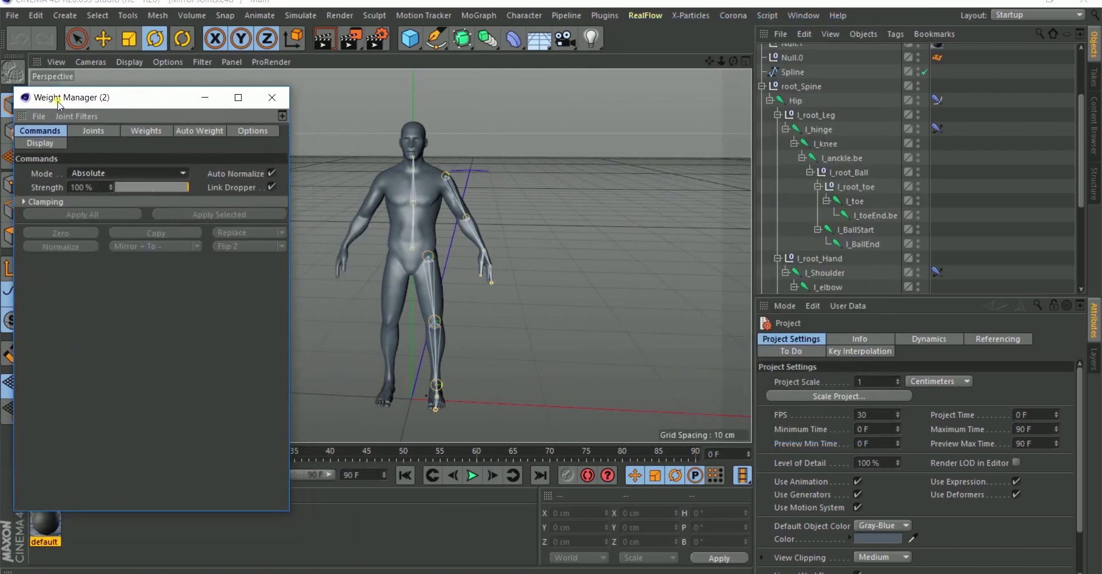
# - Select the Group1 mesh with its weight tag and select all its weighted joints in the Weight Manager
pyautogui.scroll(-4, 825, 224)
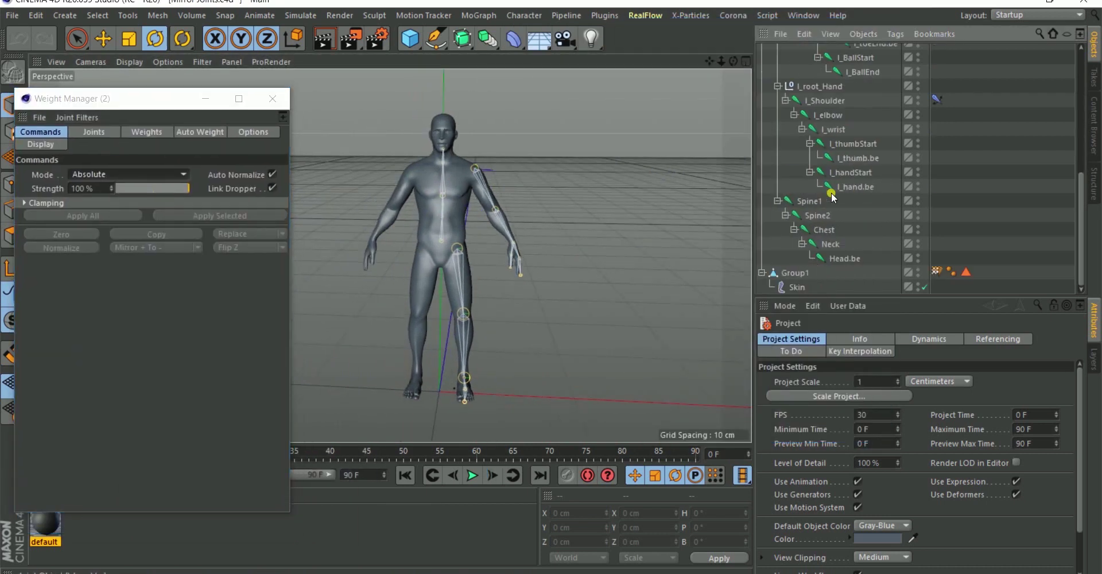
pyautogui.click(937, 271)
pyautogui.click(801, 274)
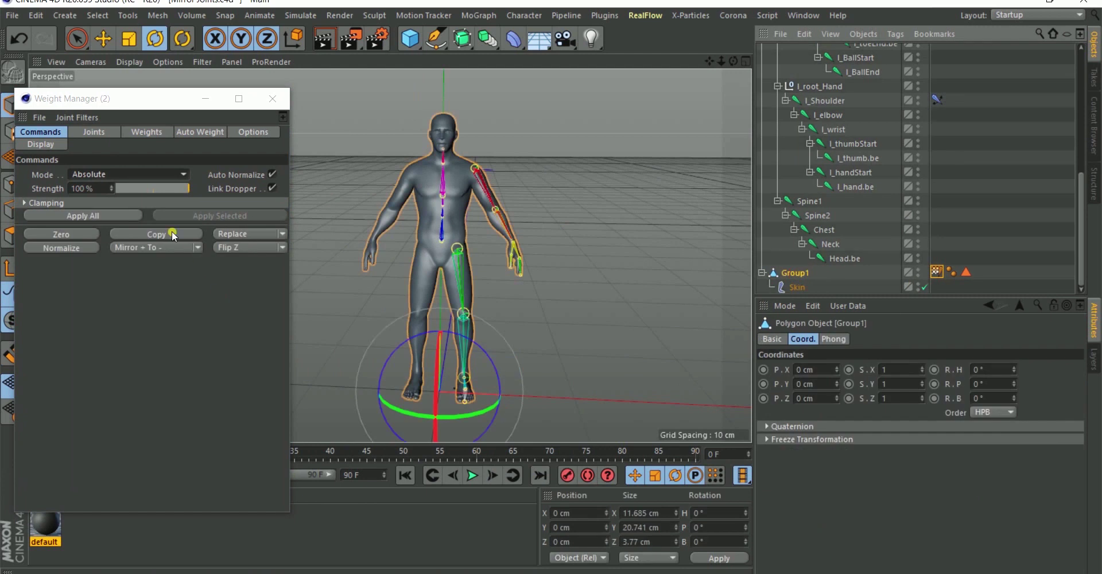
pyautogui.click(91, 131)
pyautogui.click(72, 202)
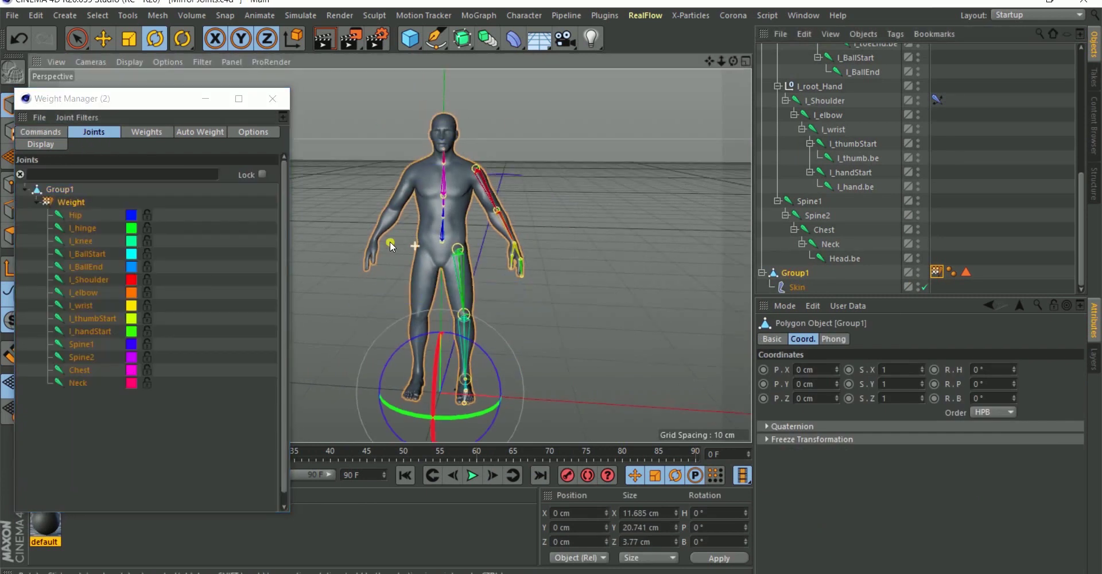
# - Enable the Points display in the Weight Manager and inspect the colored joint weights on the body
pyautogui.scroll(3, 448, 270)
pyautogui.moveTo(472, 244)
pyautogui.keyDown('alt'); pyautogui.mouseDown()
pyautogui.moveTo(394, 232)
pyautogui.moveTo(466, 247)
pyautogui.mouseUp(); pyautogui.keyUp('alt')
pyautogui.scroll(-3, 468, 201)
pyautogui.scroll(4, 488, 205)
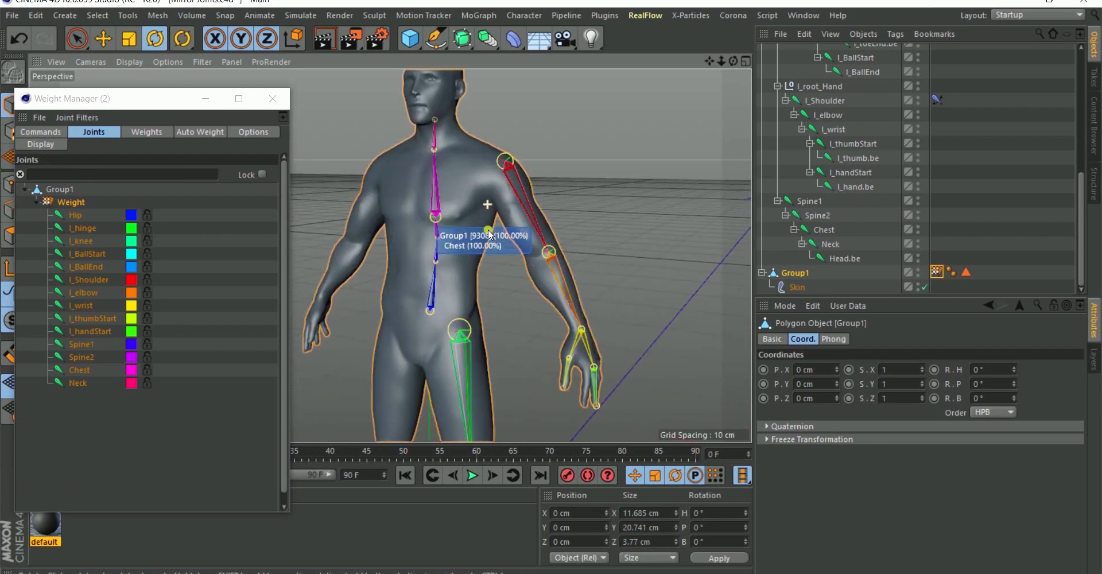
pyautogui.keyDown('alt'); pyautogui.moveTo(492, 250); pyautogui.dragTo(499, 230, button='middle'); pyautogui.keyUp('alt')
pyautogui.moveTo(491, 213)
pyautogui.keyDown('alt'); pyautogui.mouseDown(button='right')
pyautogui.moveTo(483, 251)
pyautogui.moveTo(483, 224)
pyautogui.moveTo(504, 232)
pyautogui.moveTo(388, 254)
pyautogui.moveTo(491, 199)
pyautogui.moveTo(478, 226)
pyautogui.mouseUp(button='right'); pyautogui.keyUp('alt')
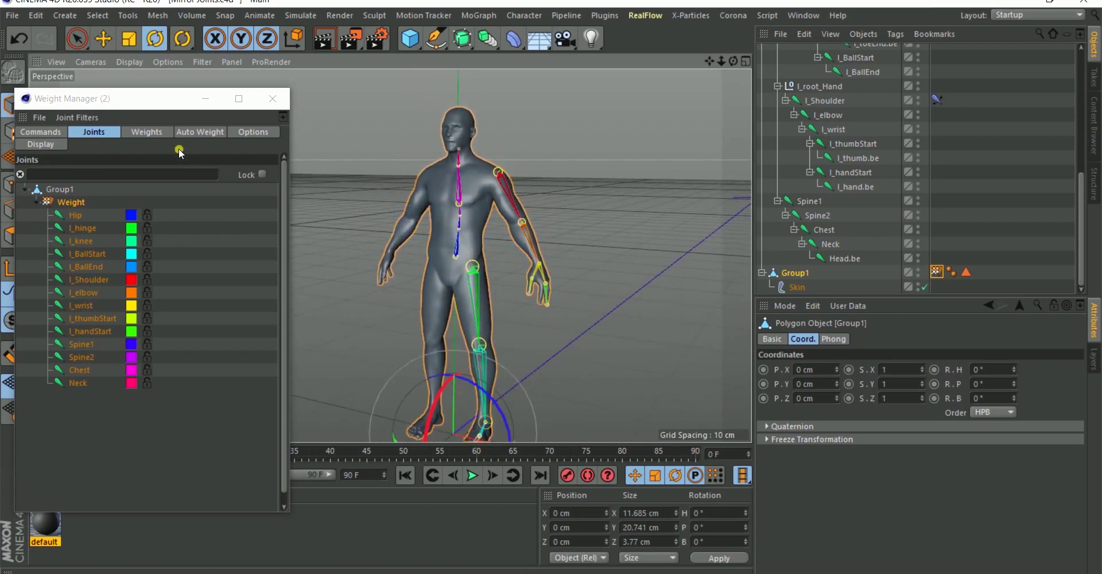
pyautogui.click(46, 144)
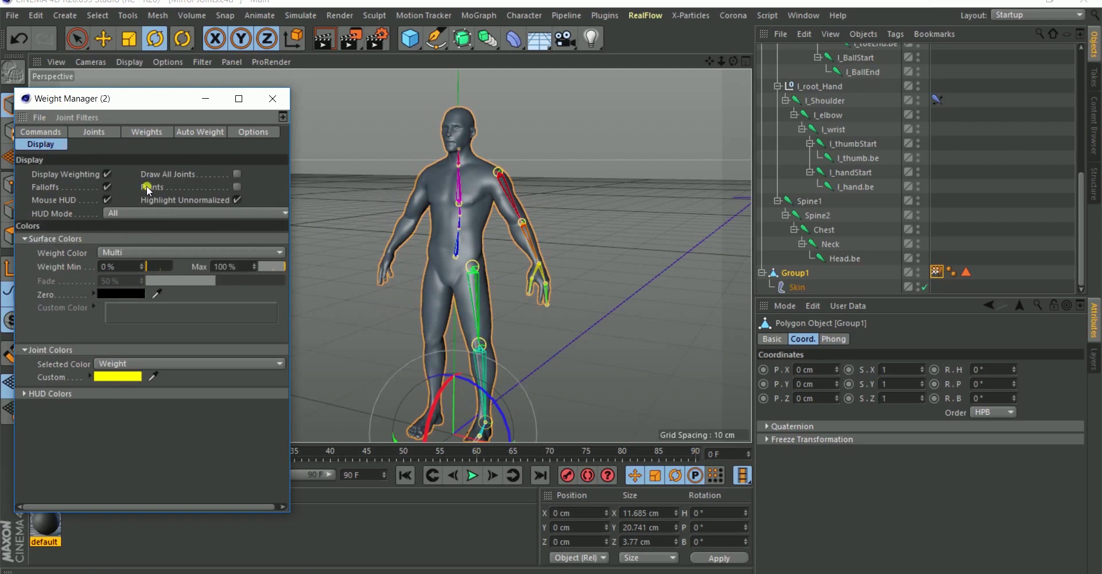
pyautogui.click(237, 187)
pyautogui.scroll(5, 491, 217)
pyautogui.scroll(3, 491, 217)
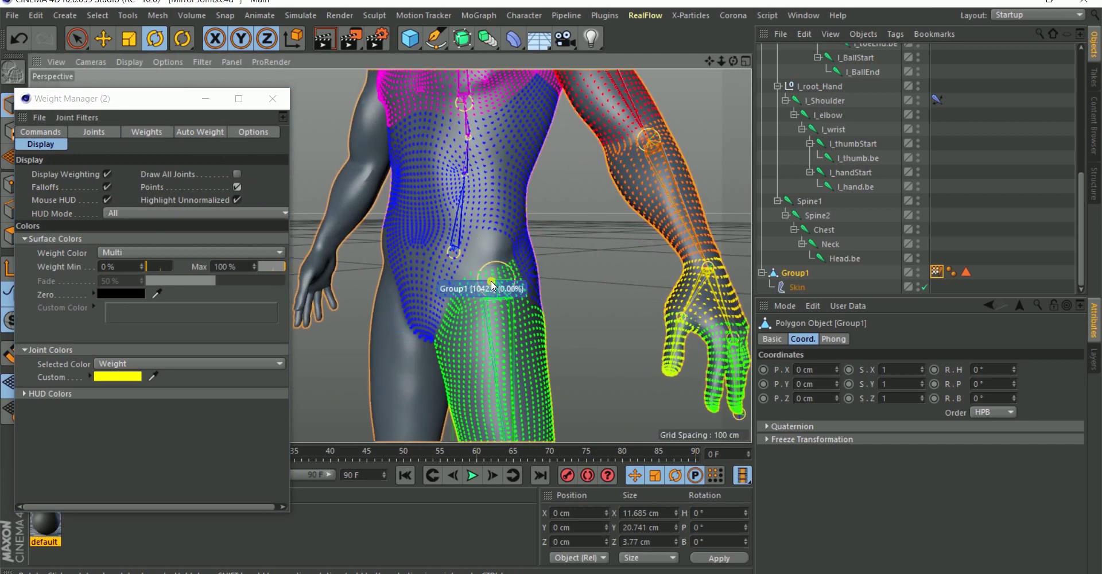
pyautogui.scroll(-5, 449, 291)
pyautogui.keyDown('alt'); pyautogui.moveTo(511, 144); pyautogui.dragTo(509, 193, button='middle'); pyautogui.keyUp('alt')
pyautogui.keyDown('alt'); pyautogui.moveTo(508, 189); pyautogui.dragTo(434, 201); pyautogui.keyUp('alt')
# - Test the arm weighting by moving the l_wrist.Goal null, inspect the deformation, and undo the move
pyautogui.scroll(5, 819, 172)
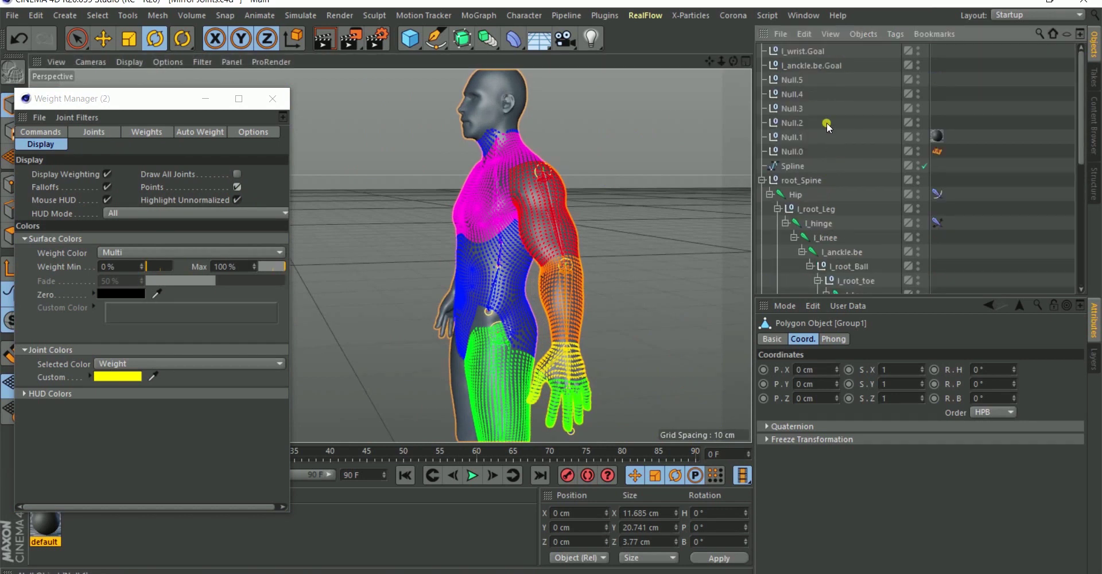
pyautogui.click(799, 53)
pyautogui.scroll(-3, 585, 213)
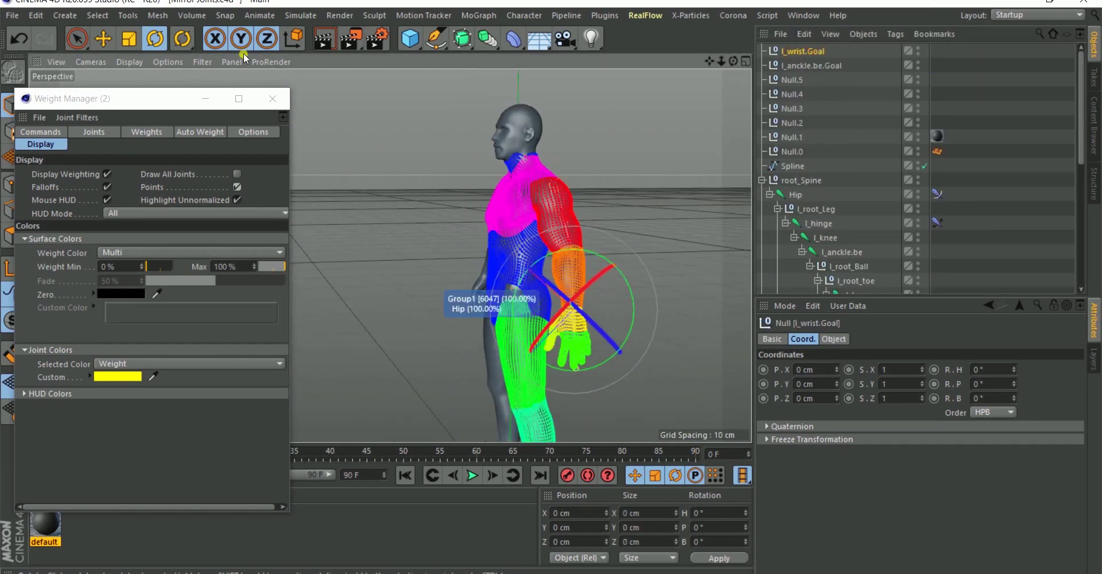
pyautogui.click(103, 41)
pyautogui.moveTo(660, 251); pyautogui.dragTo(652, 183)
pyautogui.scroll(5, 584, 190)
pyautogui.keyDown('alt'); pyautogui.moveTo(522, 221); pyautogui.dragTo(649, 208); pyautogui.keyUp('alt')
pyautogui.keyDown('alt'); pyautogui.moveTo(483, 210); pyautogui.dragTo(553, 214); pyautogui.keyUp('alt')
pyautogui.keyDown('alt'); pyautogui.moveTo(555, 217); pyautogui.dragTo(533, 256, button='right'); pyautogui.keyUp('alt')
pyautogui.hotkey('ctrl', 'z')
pyautogui.keyDown('alt'); pyautogui.moveTo(532, 256); pyautogui.dragTo(509, 162, button='middle'); pyautogui.keyUp('alt')
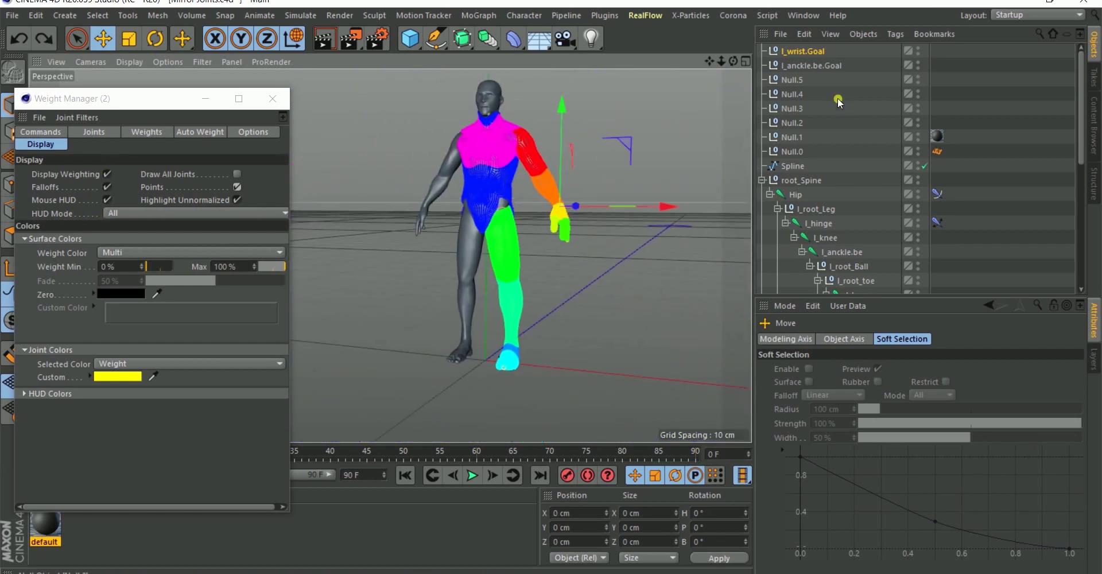
# - Test the leg weighting by moving the l_anckle.be.Goal null, inspect the hip deformation from behind, and undo the move
pyautogui.click(806, 66)
pyautogui.moveTo(603, 287); pyautogui.dragTo(586, 233)
pyautogui.keyDown('alt'); pyautogui.moveTo(515, 252); pyautogui.dragTo(271, 239); pyautogui.keyUp('alt')
pyautogui.scroll(10, 532, 239)
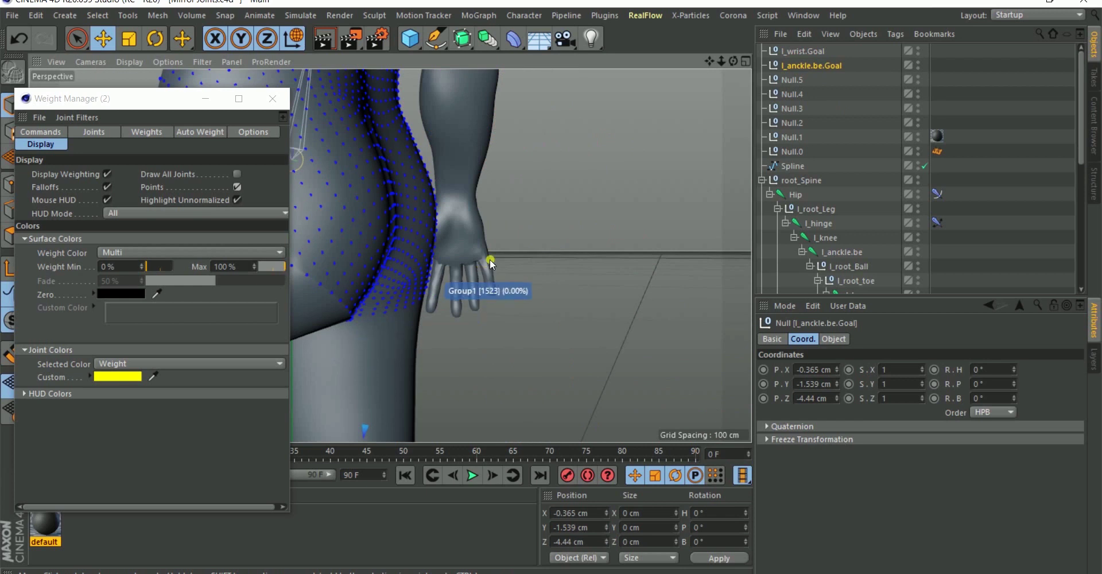
pyautogui.keyDown('alt'); pyautogui.moveTo(433, 279); pyautogui.dragTo(337, 278); pyautogui.keyUp('alt')
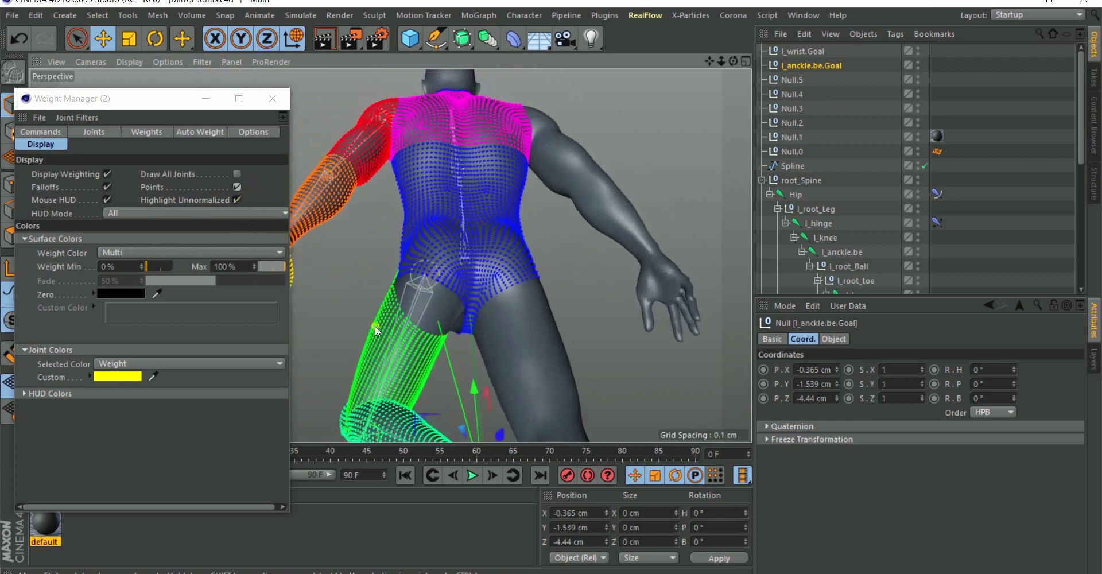
pyautogui.keyDown('alt'); pyautogui.moveTo(387, 270); pyautogui.dragTo(415, 261, button='right'); pyautogui.keyUp('alt')
pyautogui.keyDown('alt'); pyautogui.moveTo(417, 264); pyautogui.dragTo(580, 344); pyautogui.keyUp('alt')
pyautogui.keyDown('alt'); pyautogui.moveTo(580, 345); pyautogui.dragTo(487, 272, button='right'); pyautogui.keyUp('alt')
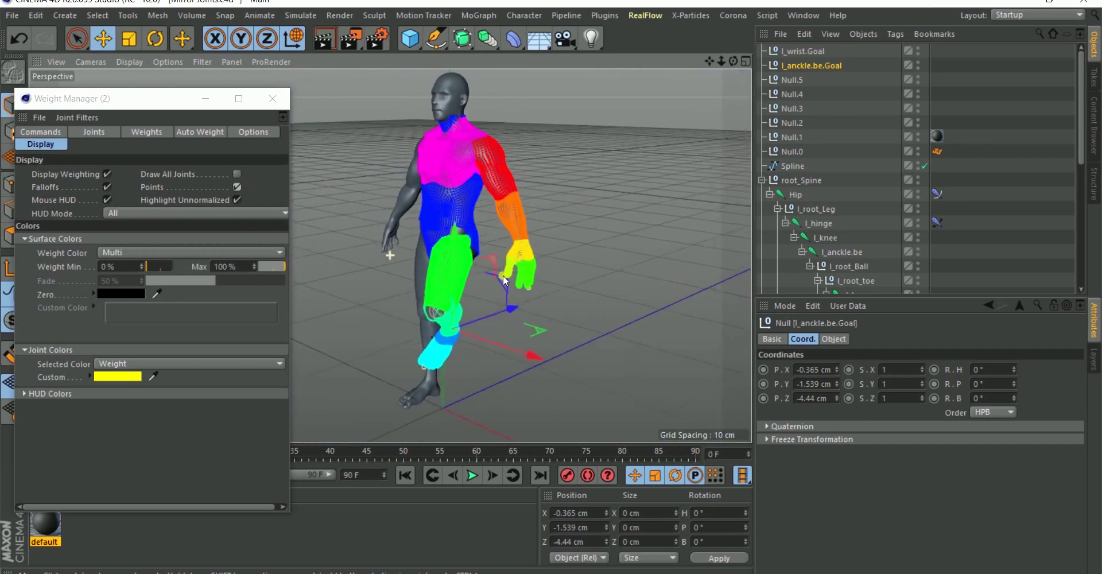
pyautogui.hotkey('ctrl', 'z')
pyautogui.keyDown('alt'); pyautogui.moveTo(516, 277); pyautogui.dragTo(551, 254); pyautogui.keyUp('alt')
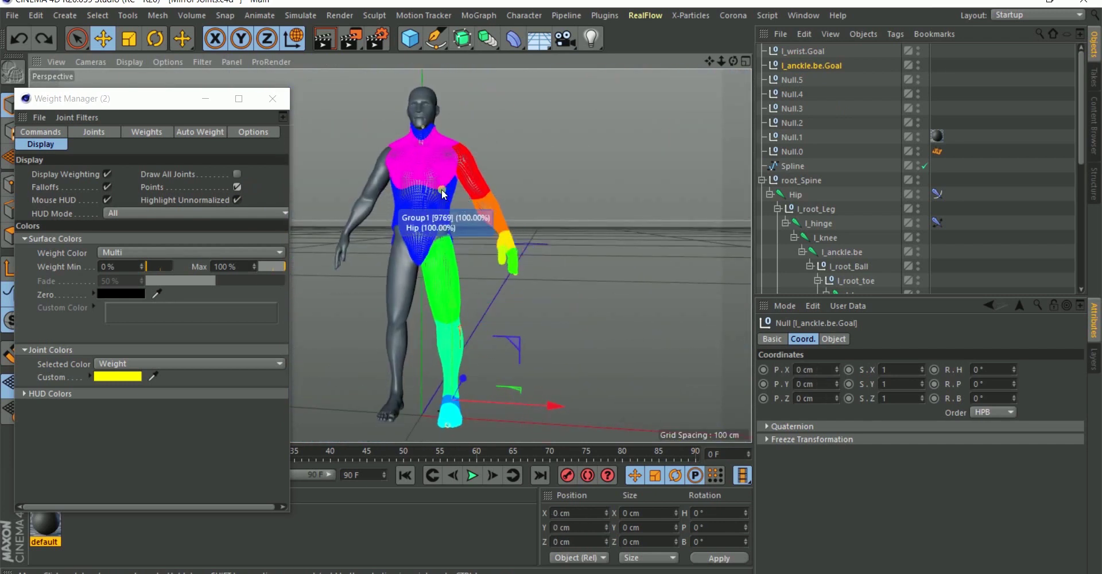
# - Inspect the colored weights on the whole body, close the Weight Manager, and deselect the ankle goal null
pyautogui.keyDown('alt'); pyautogui.moveTo(447, 189); pyautogui.dragTo(514, 192, button='middle'); pyautogui.keyUp('alt')
pyautogui.keyDown('alt'); pyautogui.moveTo(482, 202); pyautogui.dragTo(504, 204, button='right'); pyautogui.keyUp('alt')
pyautogui.keyDown('alt'); pyautogui.moveTo(512, 223); pyautogui.dragTo(553, 213); pyautogui.keyUp('alt')
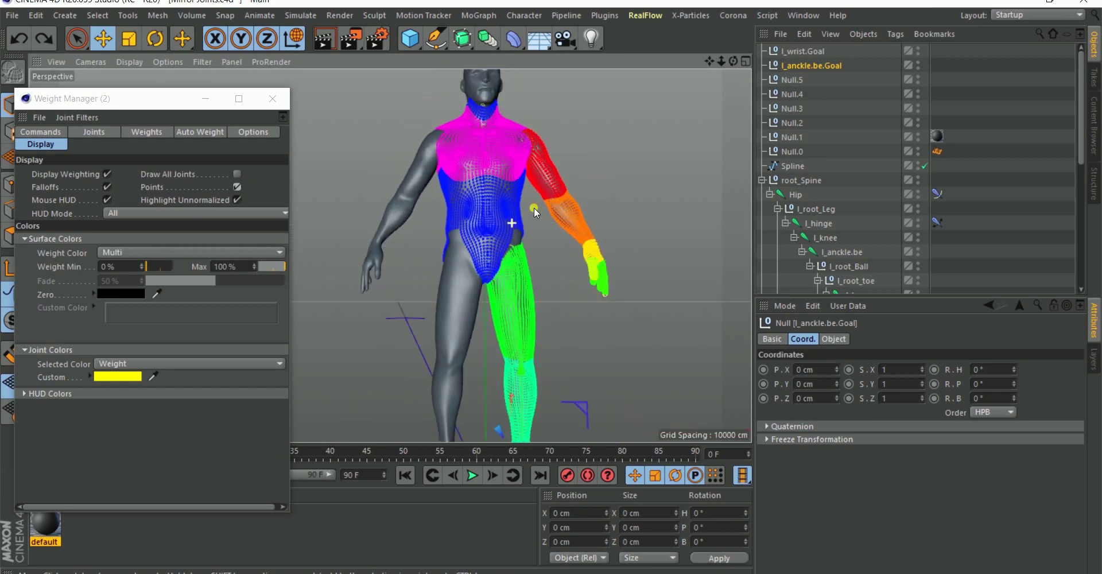
pyautogui.scroll(-5, 554, 212)
pyautogui.scroll(1, 530, 195)
pyautogui.keyDown('alt'); pyautogui.moveTo(519, 209); pyautogui.dragTo(540, 192, button='middle'); pyautogui.keyUp('alt')
pyautogui.keyDown('alt'); pyautogui.moveTo(554, 208); pyautogui.dragTo(548, 218); pyautogui.keyUp('alt')
pyautogui.click(268, 99)
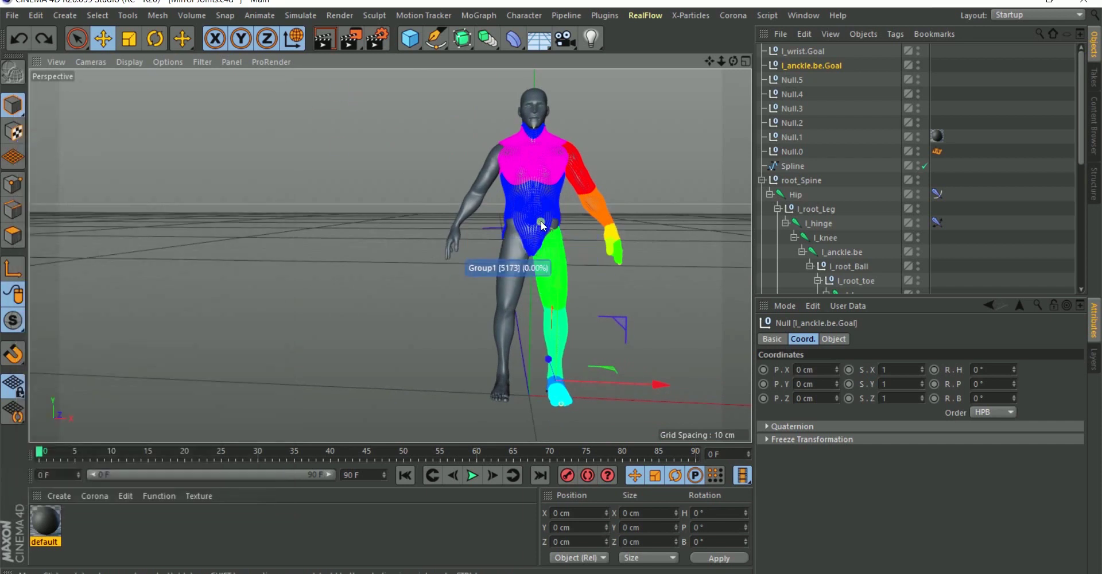
pyautogui.click(665, 144)
pyautogui.click(957, 94)
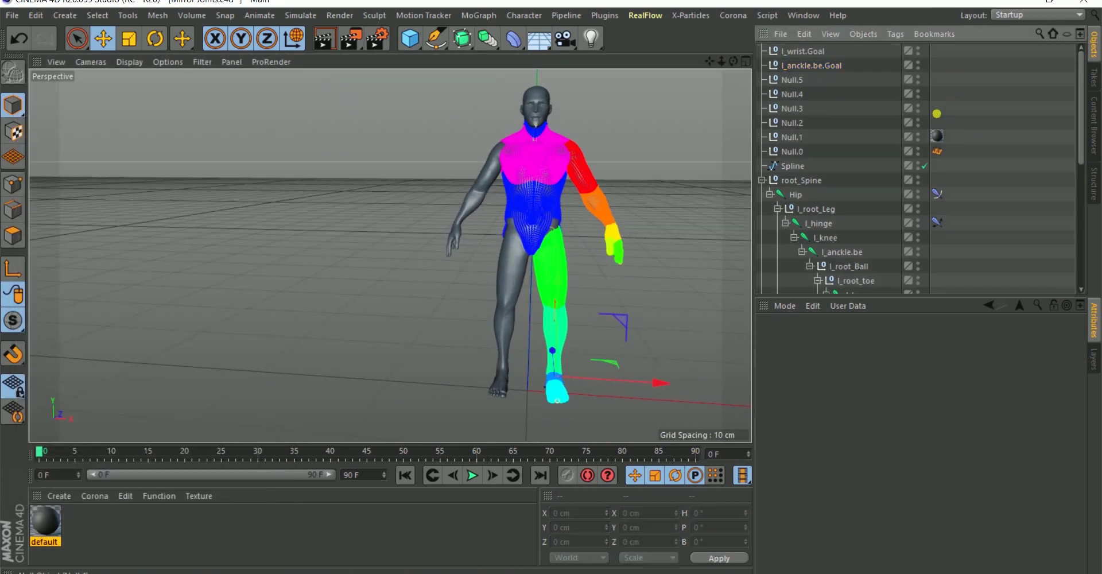
# - Select the l_hinge joint and activate the Mirror Tool
pyautogui.keyDown('alt'); pyautogui.moveTo(574, 245); pyautogui.dragTo(516, 242, button='middle'); pyautogui.keyUp('alt')
pyautogui.keyDown('alt'); pyautogui.moveTo(494, 227); pyautogui.dragTo(498, 208, button='right'); pyautogui.keyUp('alt')
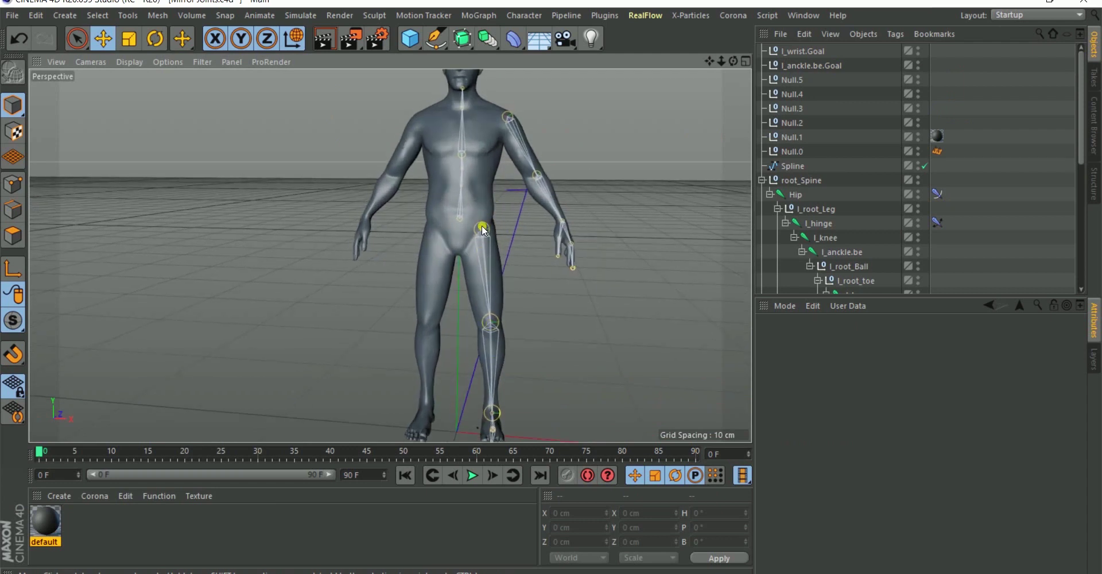
pyautogui.keyDown('alt'); pyautogui.moveTo(475, 267); pyautogui.dragTo(476, 260); pyautogui.keyUp('alt')
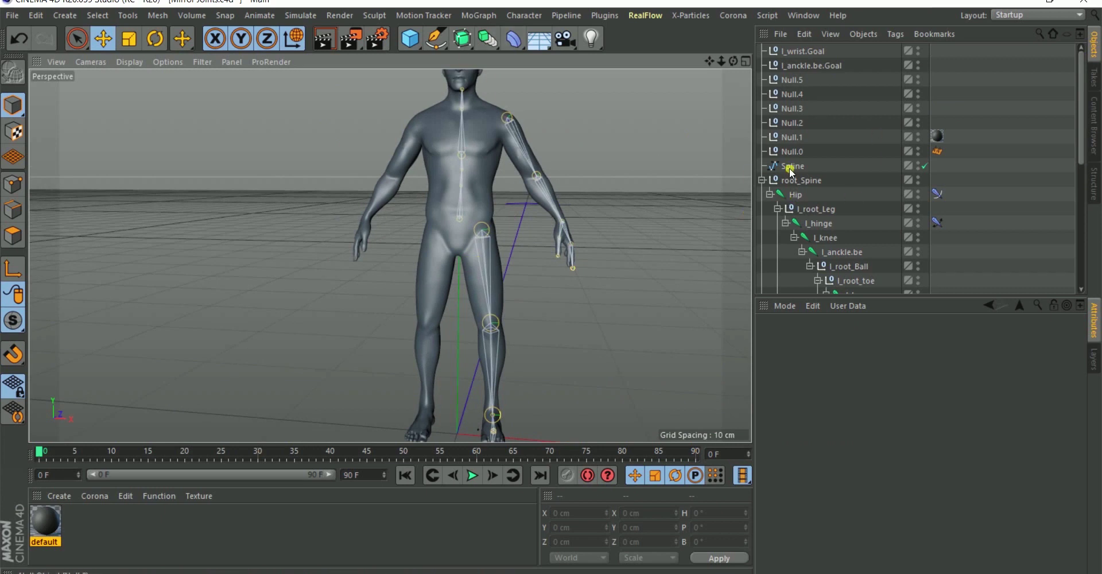
pyautogui.click(812, 227)
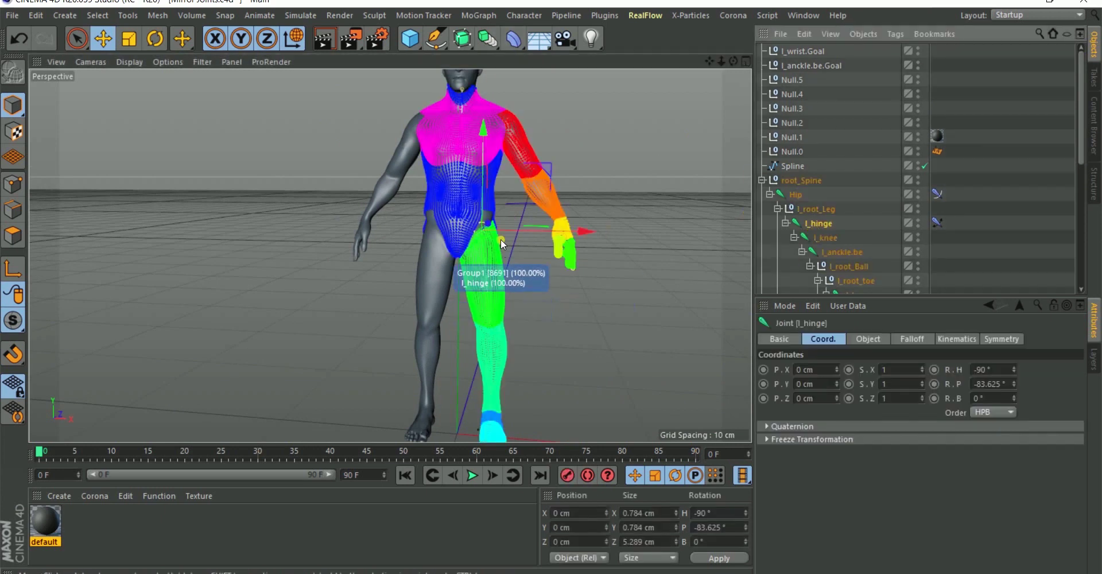
pyautogui.click(479, 15)
pyautogui.moveTo(523, 15)
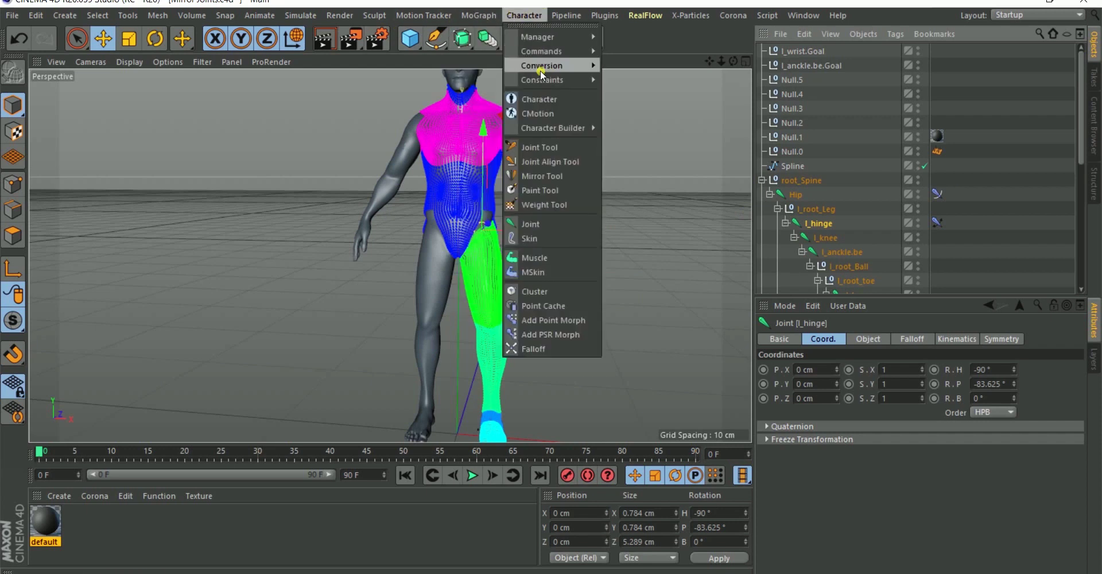
pyautogui.click(539, 177)
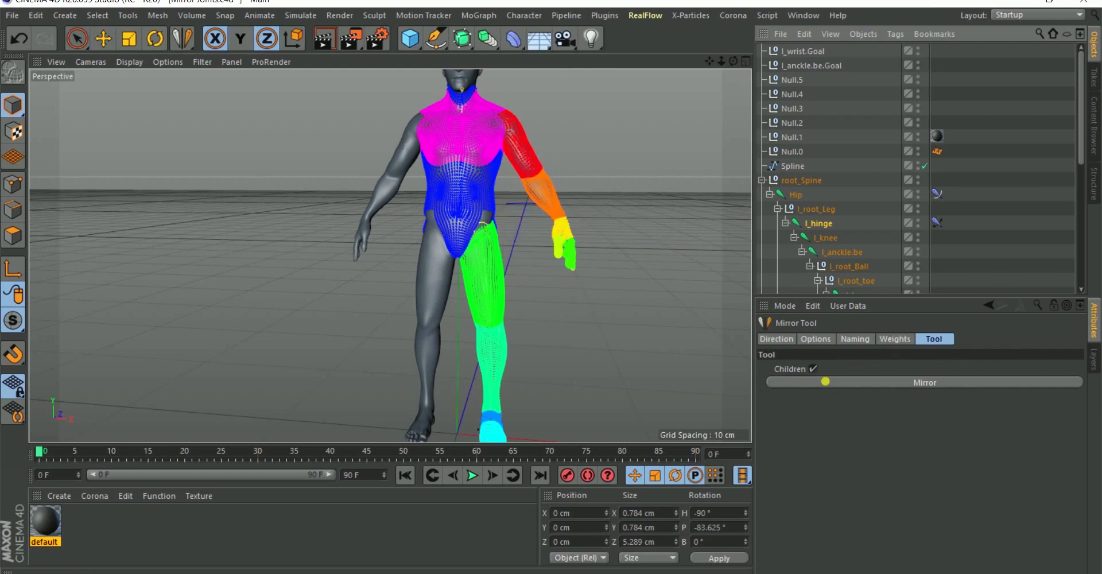
# - Open the Mirror Tool's direction settings and examine the character's placement relative to the world origin and axes
pyautogui.click(778, 339)
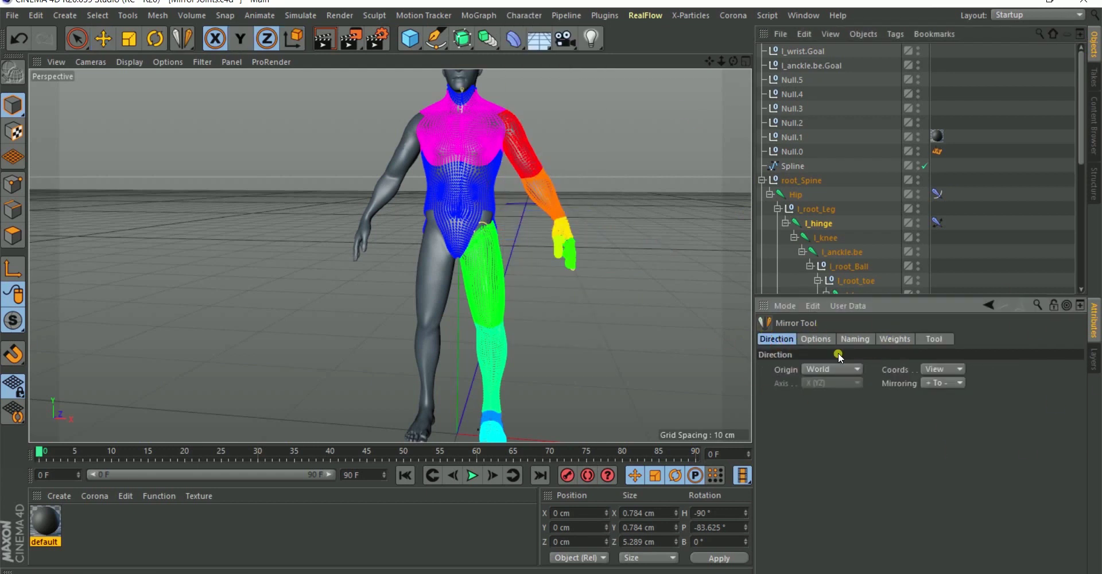
pyautogui.keyDown('alt'); pyautogui.moveTo(504, 252); pyautogui.dragTo(491, 270, button='right'); pyautogui.keyUp('alt')
pyautogui.keyDown('alt'); pyautogui.moveTo(502, 272); pyautogui.dragTo(511, 268); pyautogui.keyUp('alt')
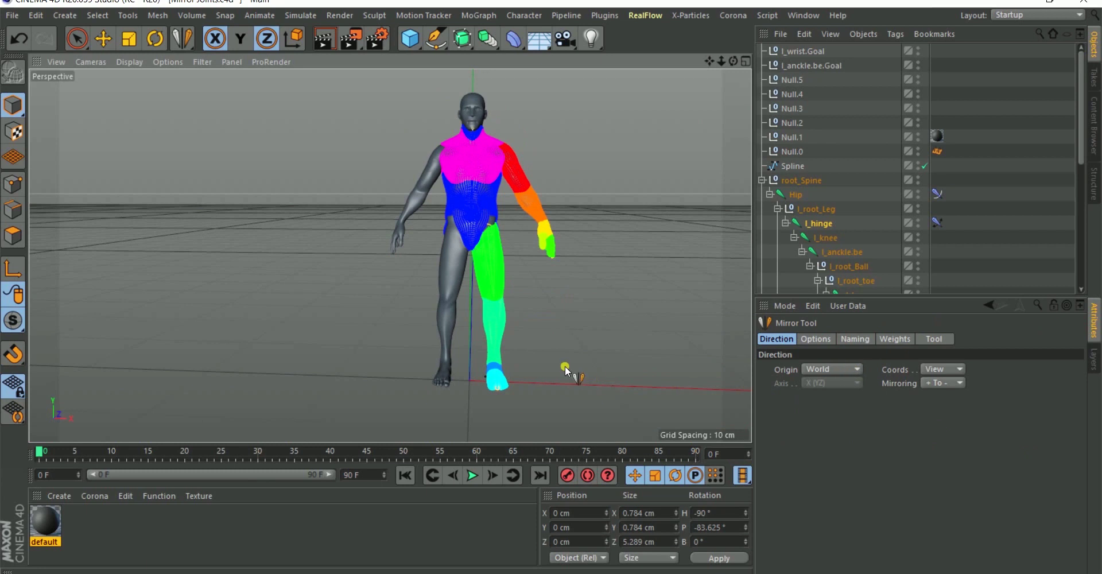
pyautogui.scroll(6, 471, 336)
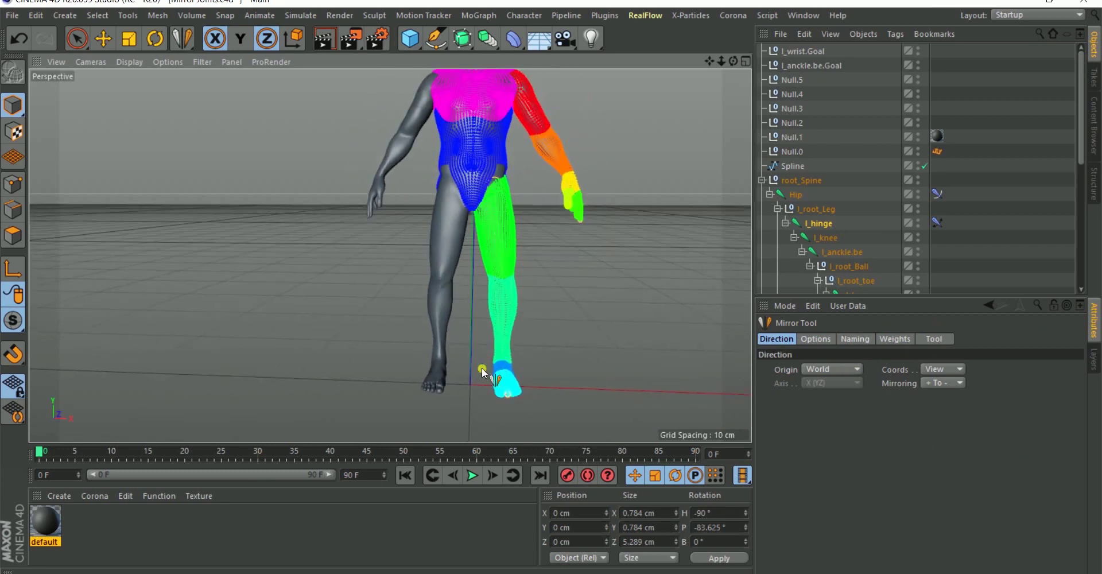
pyautogui.scroll(-6, 472, 330)
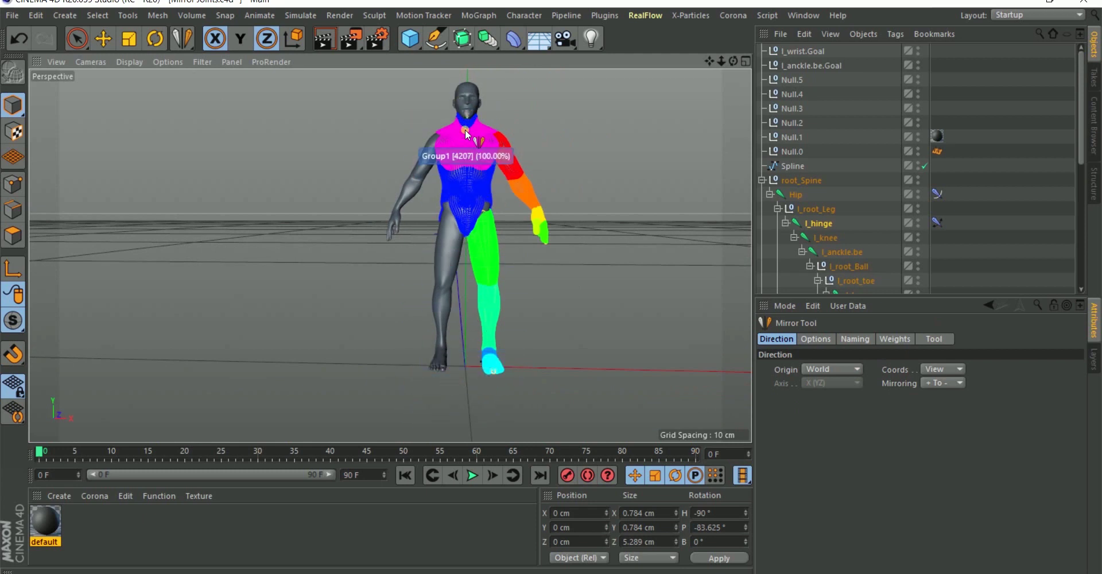
pyautogui.scroll(5, 467, 367)
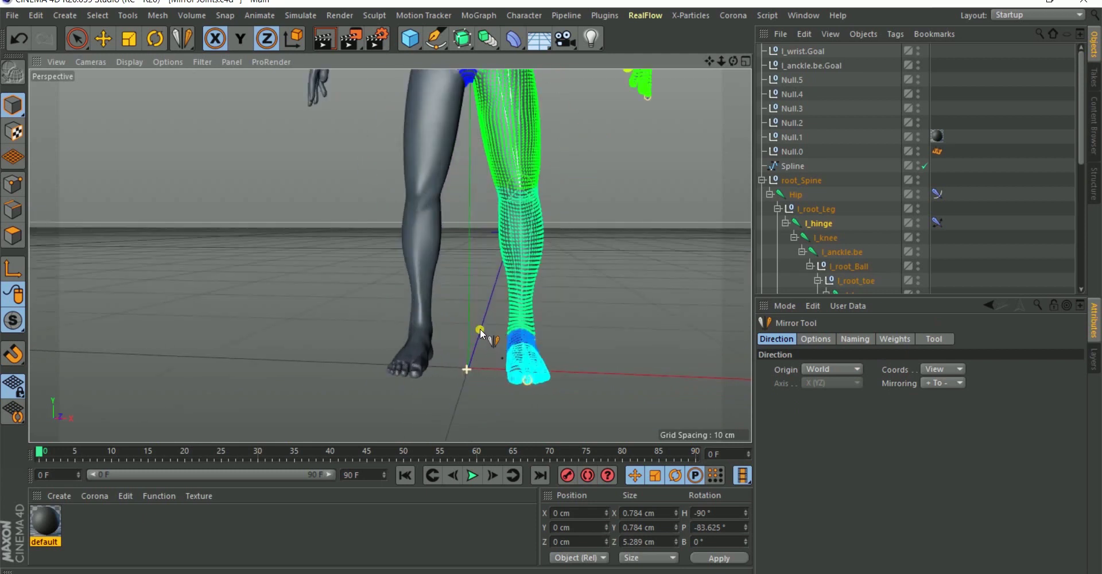
pyautogui.scroll(-2, 471, 364)
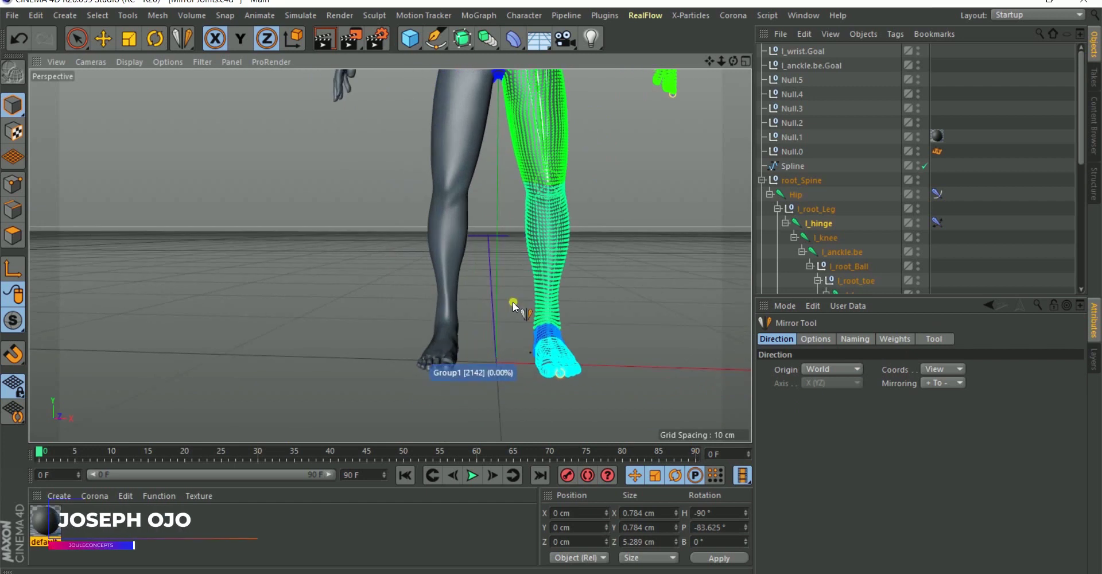
pyautogui.scroll(-4, 522, 303)
pyautogui.scroll(-3, 534, 293)
pyautogui.scroll(-1, 471, 221)
pyautogui.keyDown('alt'); pyautogui.moveTo(471, 222); pyautogui.dragTo(488, 253); pyautogui.keyUp('alt')
pyautogui.scroll(1, 513, 221)
pyautogui.scroll(1, 513, 221)
# - Try Object as the mirror origin, check the Mirroring and Coords choices, and return the origin to World
pyautogui.click(845, 372)
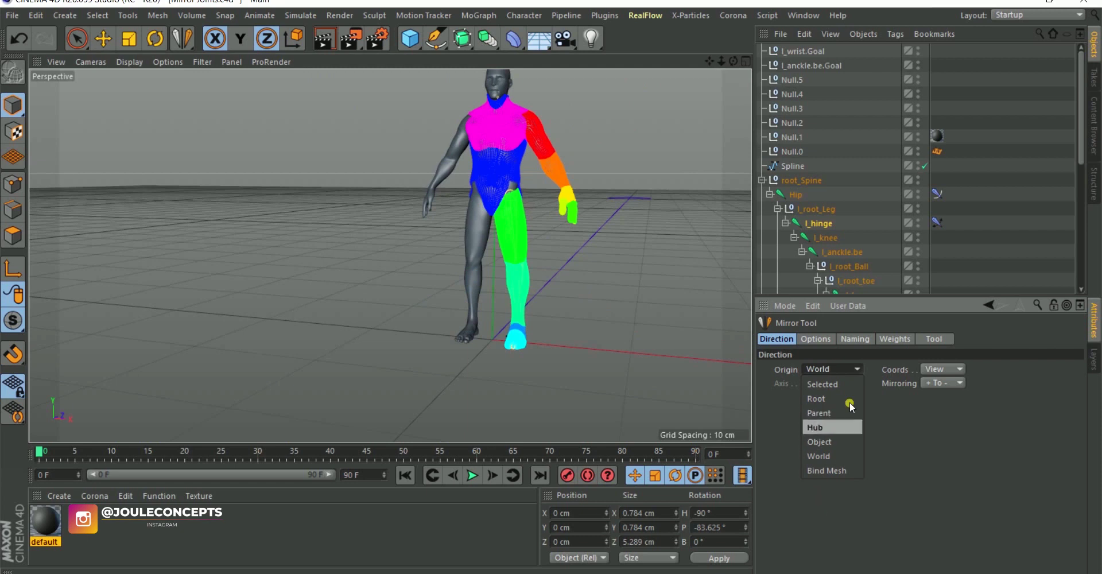
pyautogui.click(820, 442)
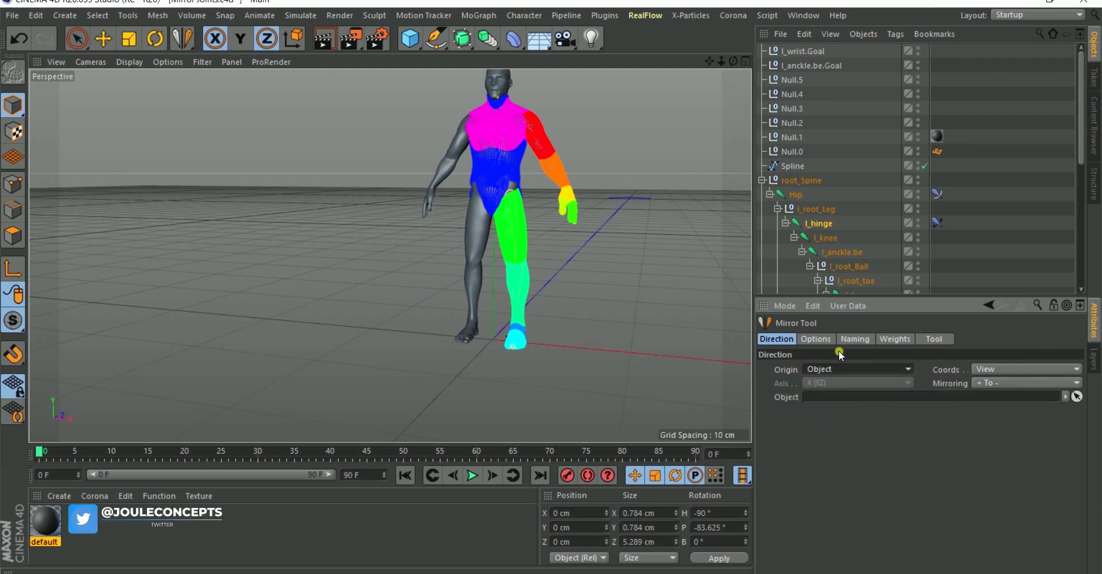
pyautogui.click(993, 382)
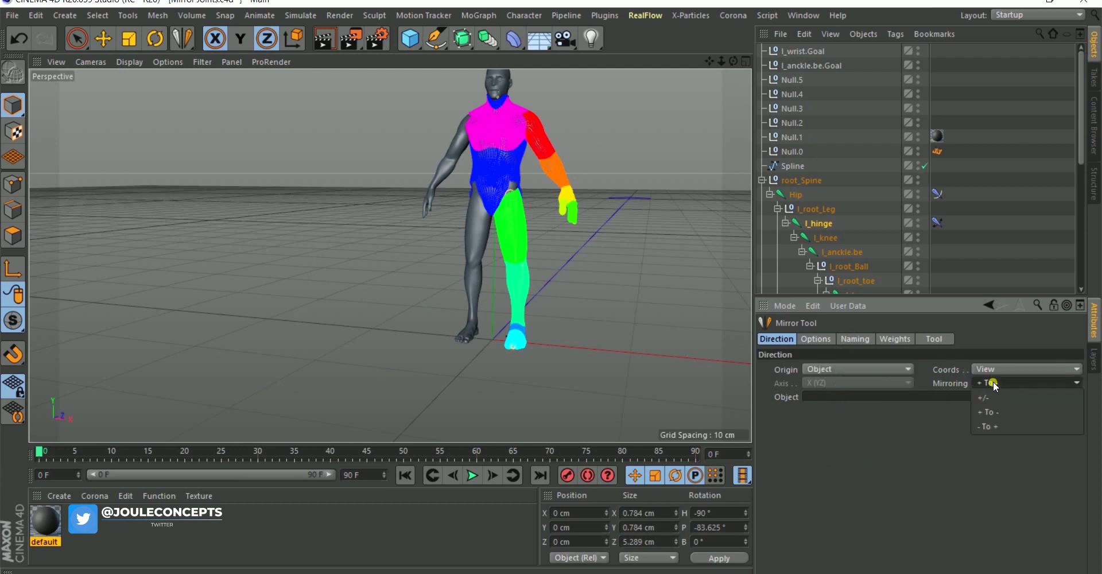
pyautogui.click(990, 379)
pyautogui.click(993, 370)
pyautogui.click(992, 371)
pyautogui.scroll(-2, 501, 209)
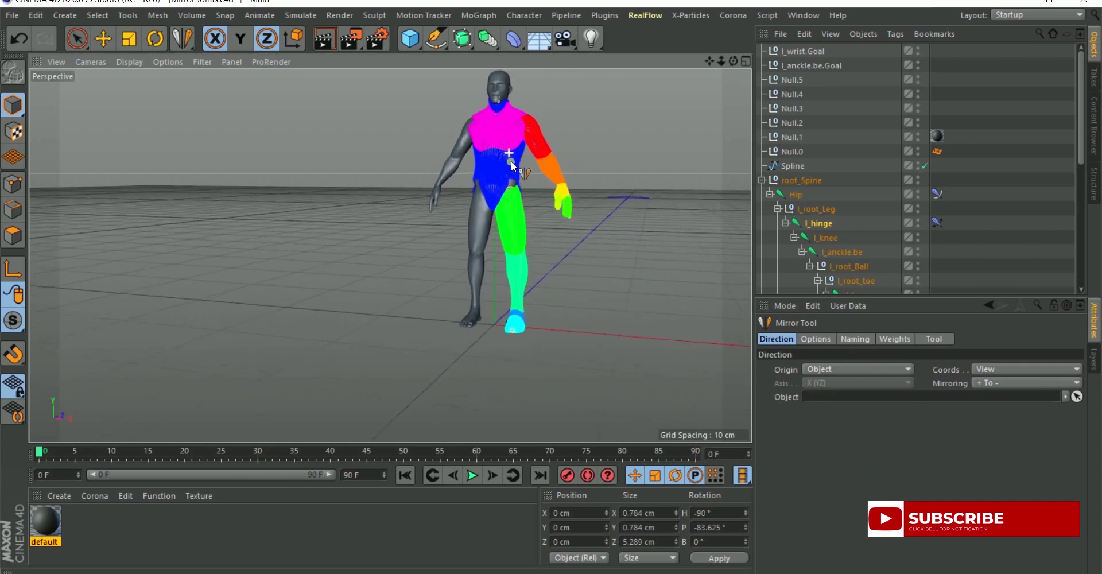
pyautogui.click(844, 369)
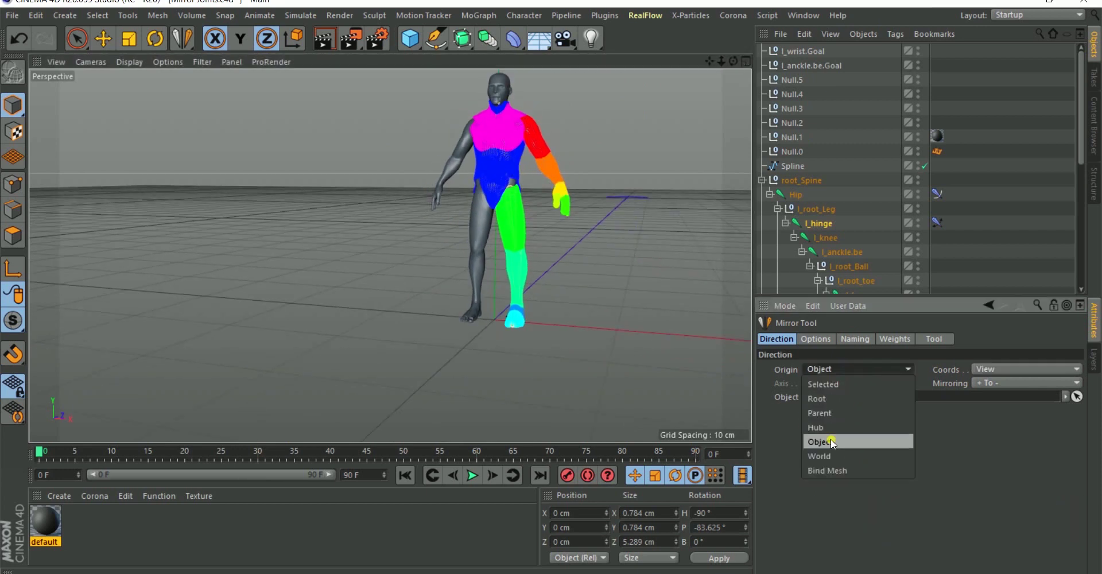
pyautogui.click(819, 456)
# - Examine the character around the world origin and check the available mirror targets, keeping Clone
pyautogui.moveTo(515, 181)
pyautogui.keyDown('alt'); pyautogui.mouseDown()
pyautogui.moveTo(541, 189)
pyautogui.moveTo(505, 182)
pyautogui.mouseUp(); pyautogui.keyUp('alt')
pyautogui.scroll(4, 506, 184)
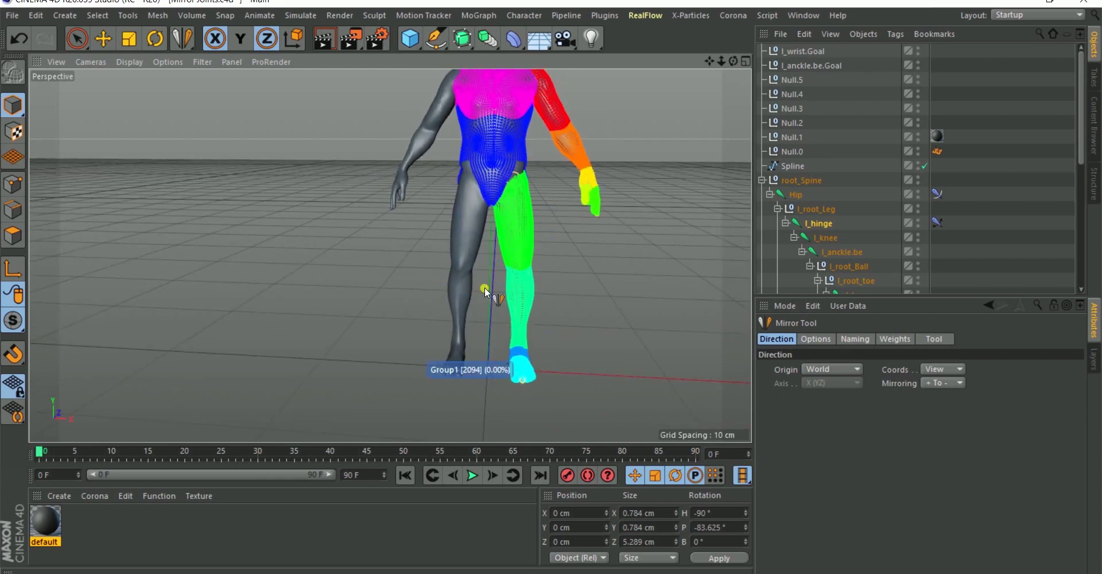
pyautogui.scroll(-3, 516, 241)
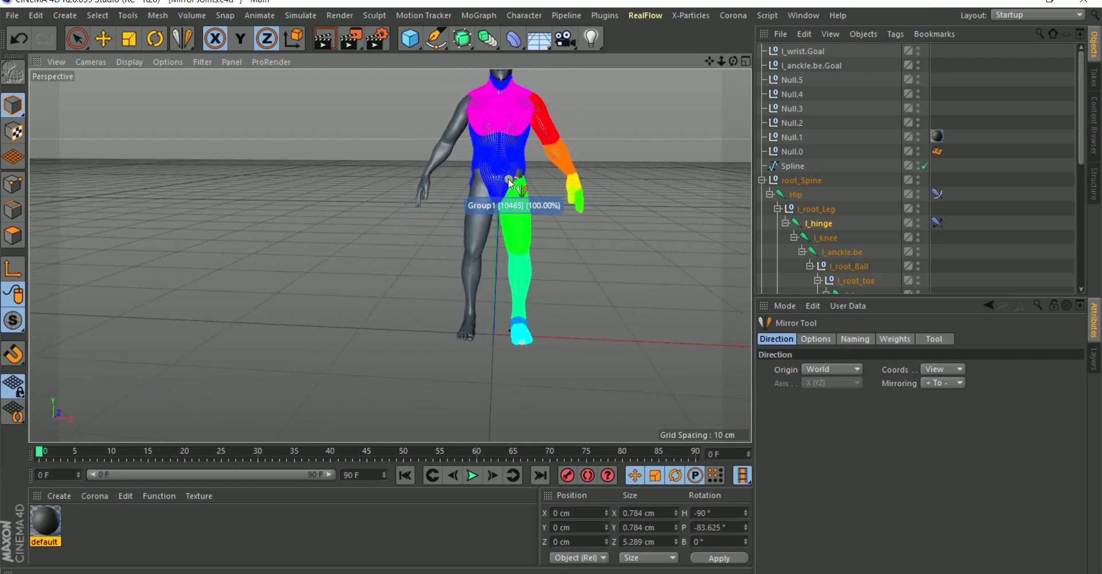
pyautogui.keyDown('alt'); pyautogui.moveTo(508, 178); pyautogui.dragTo(485, 156); pyautogui.keyUp('alt')
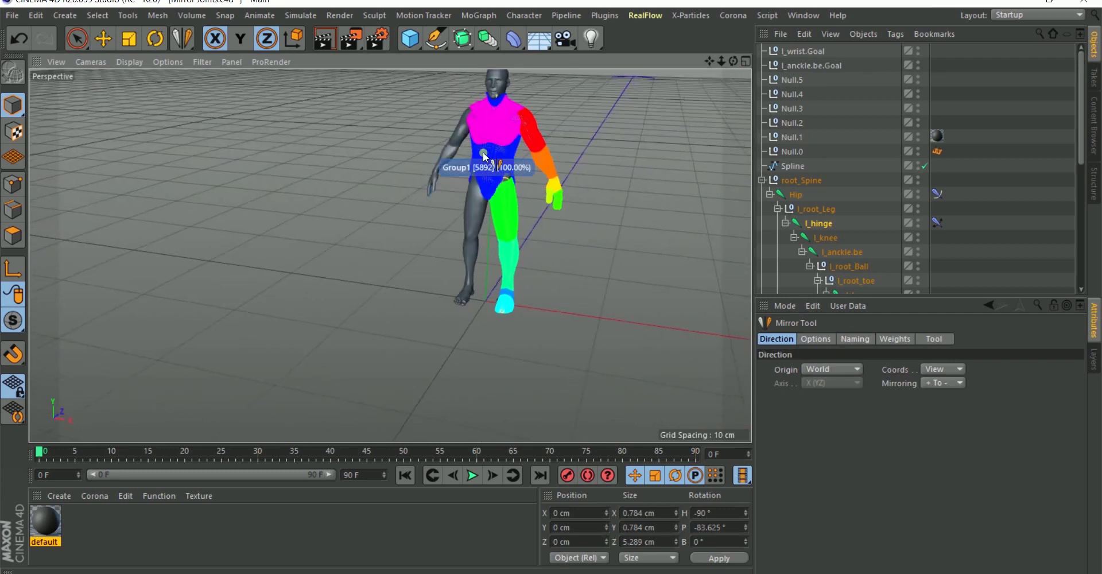
pyautogui.keyDown('alt'); pyautogui.moveTo(485, 157); pyautogui.dragTo(473, 179, button='middle'); pyautogui.keyUp('alt')
pyautogui.keyDown('alt'); pyautogui.moveTo(475, 207); pyautogui.dragTo(482, 187); pyautogui.keyUp('alt')
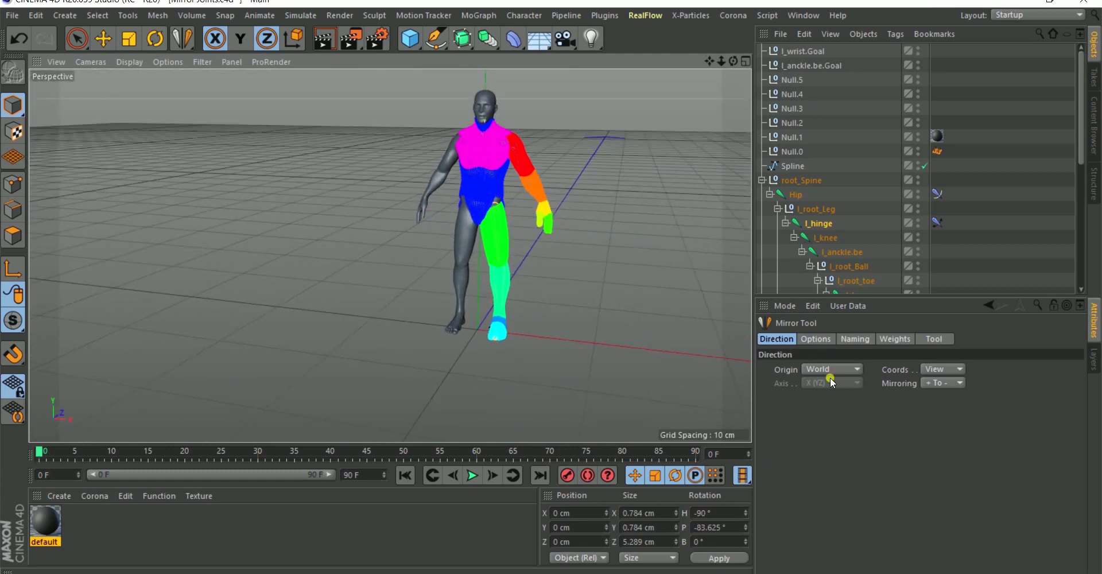
pyautogui.click(818, 339)
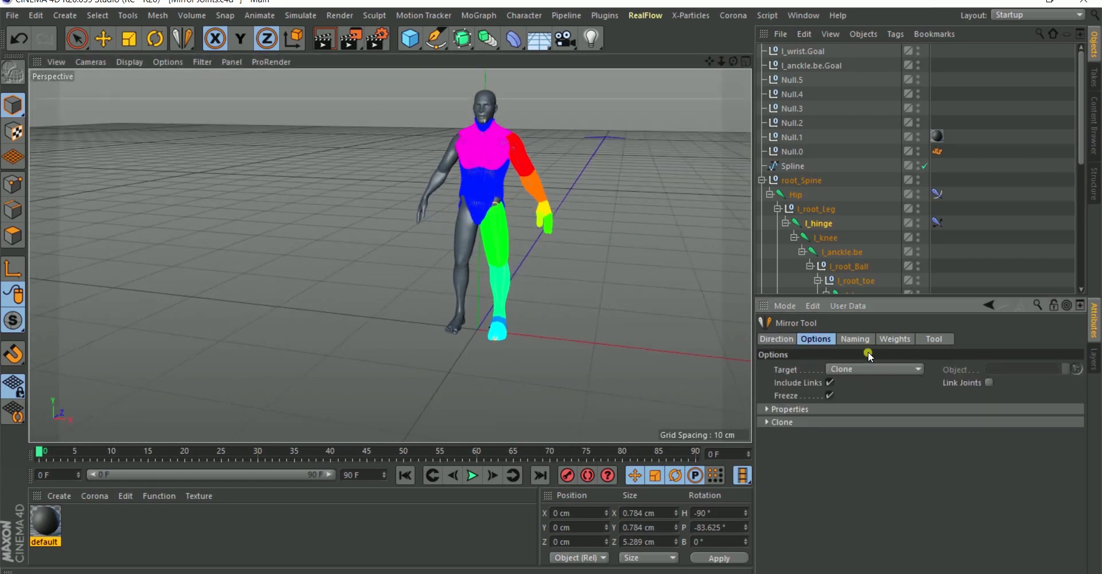
pyautogui.click(885, 372)
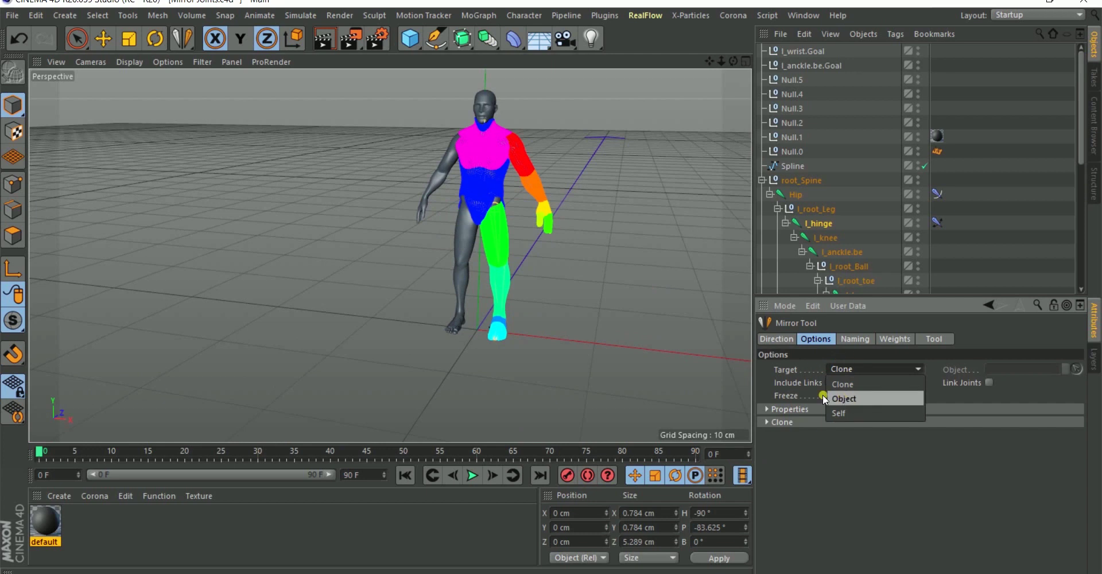
pyautogui.click(794, 371)
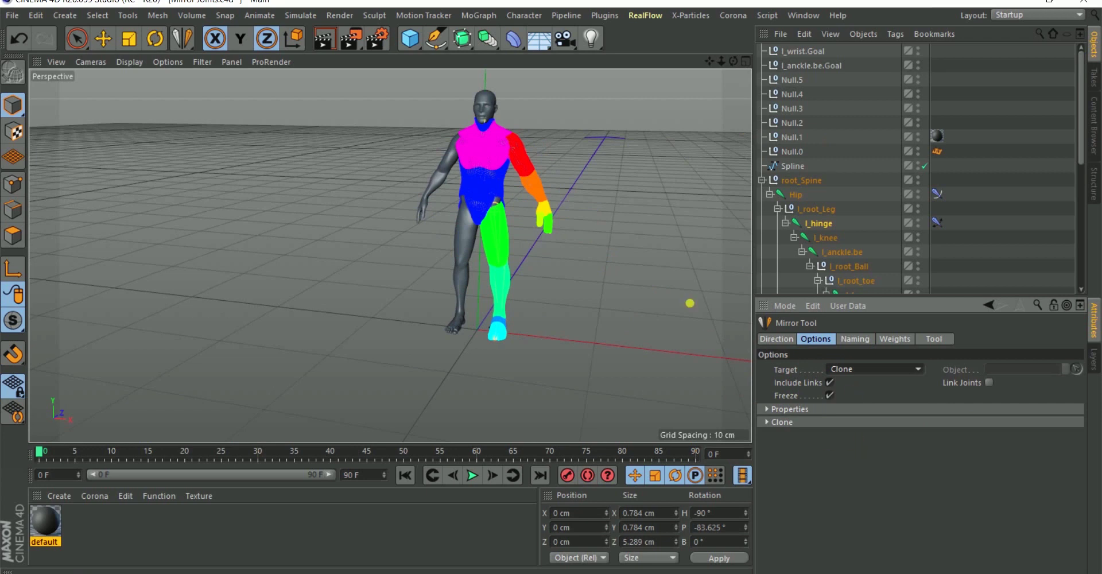
# - Examine the Properties and Clone settings in the Mirror Tool's options
pyautogui.click(769, 409)
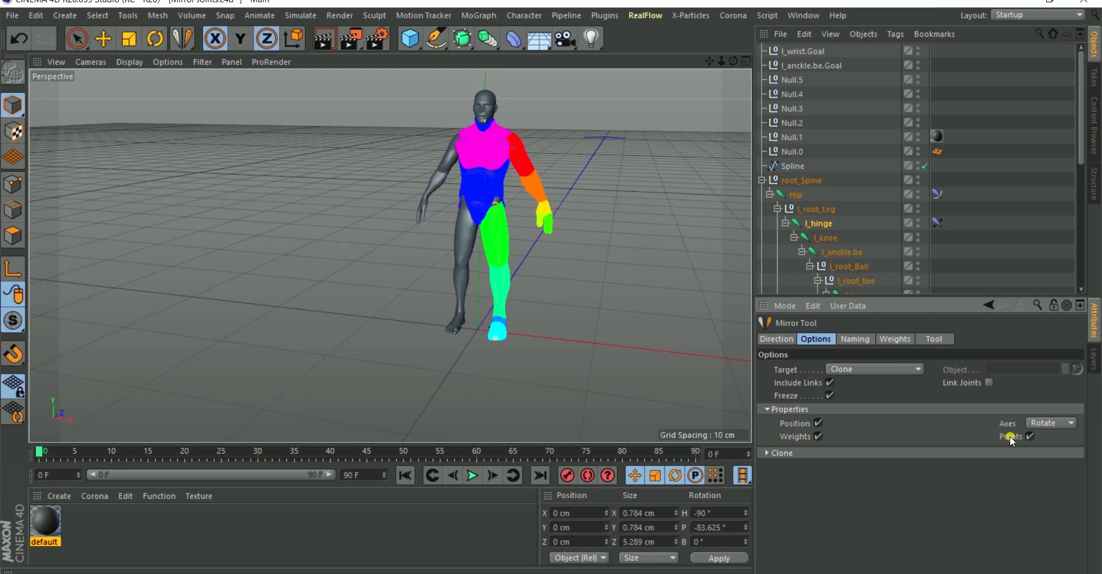
pyautogui.click(775, 408)
pyautogui.click(769, 410)
pyautogui.click(768, 410)
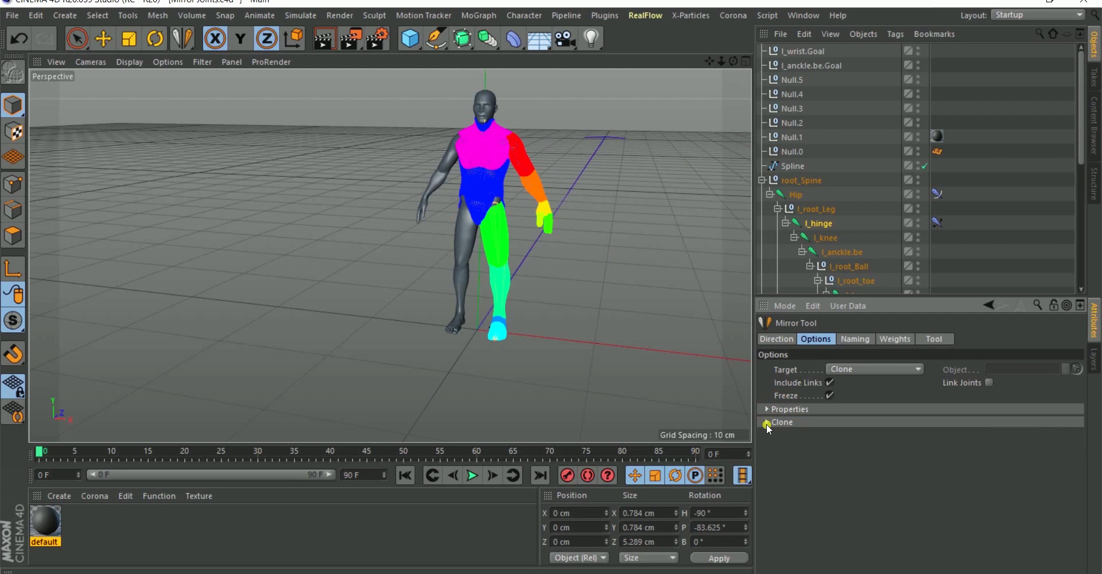
pyautogui.click(767, 423)
pyautogui.click(816, 422)
# - Set the mirror naming to replace the prefix l_ with r_ for the mirrored joints
pyautogui.click(853, 340)
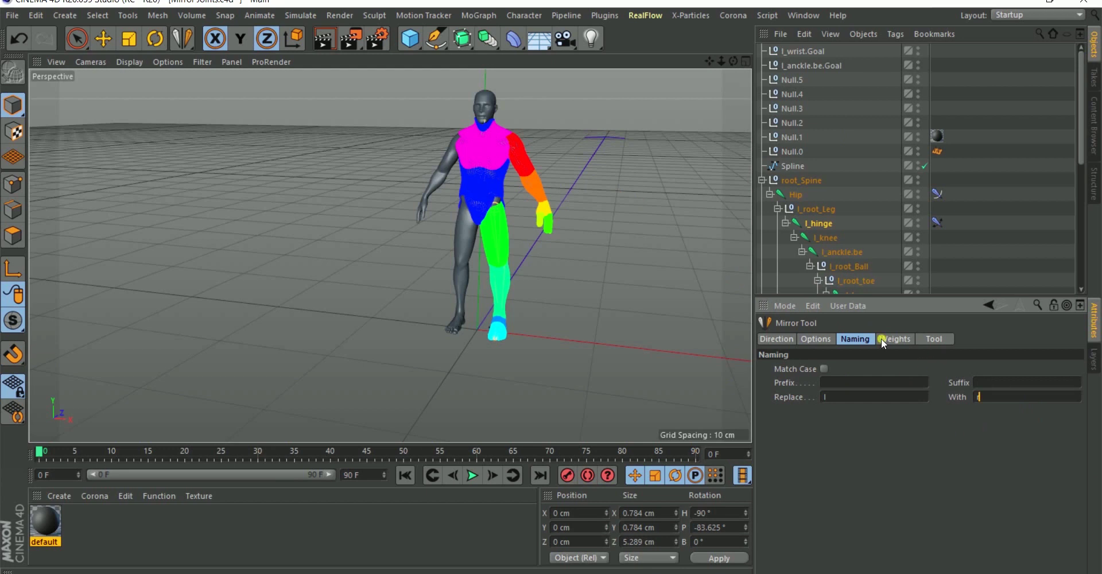
pyautogui.write('r')
pyautogui.scroll(4, 465, 256)
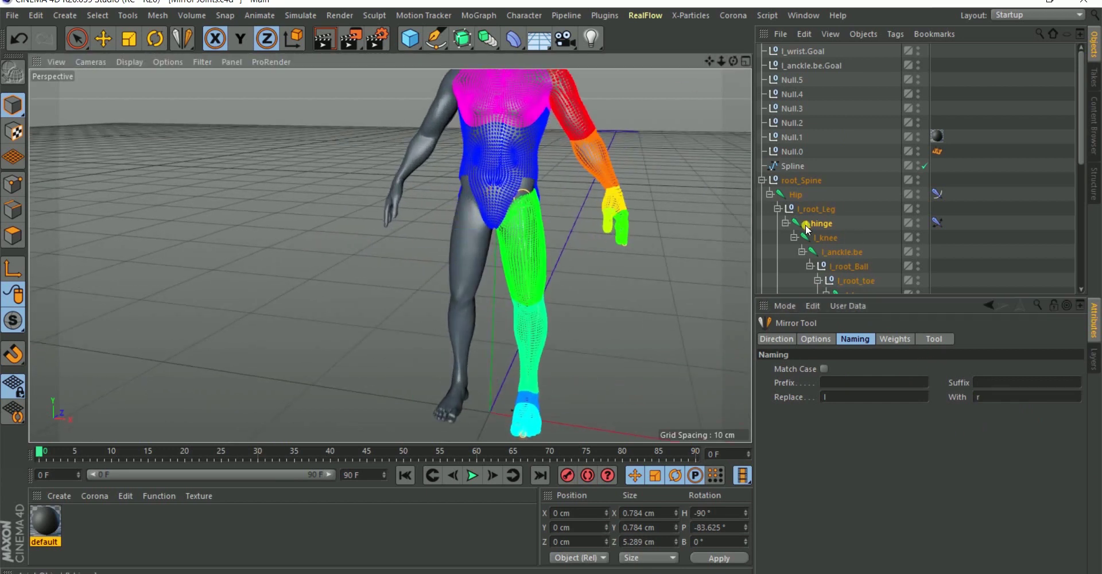
pyautogui.click(850, 402)
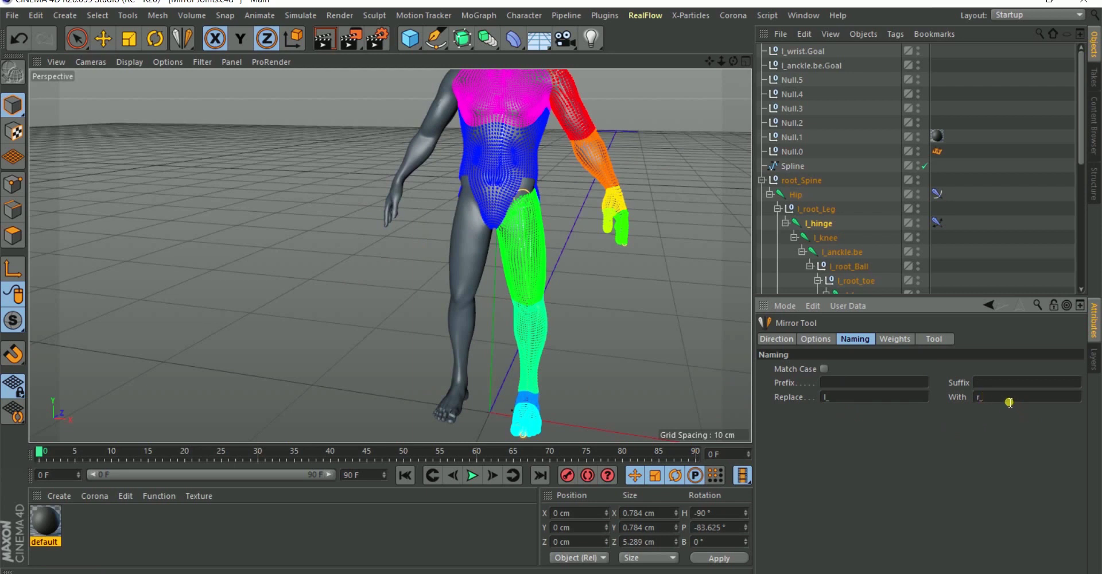
pyautogui.write('r_')
# - Review the Mirror Tool's point and joint weight options against the leg weights, and try mirroring the weights
pyautogui.click(896, 340)
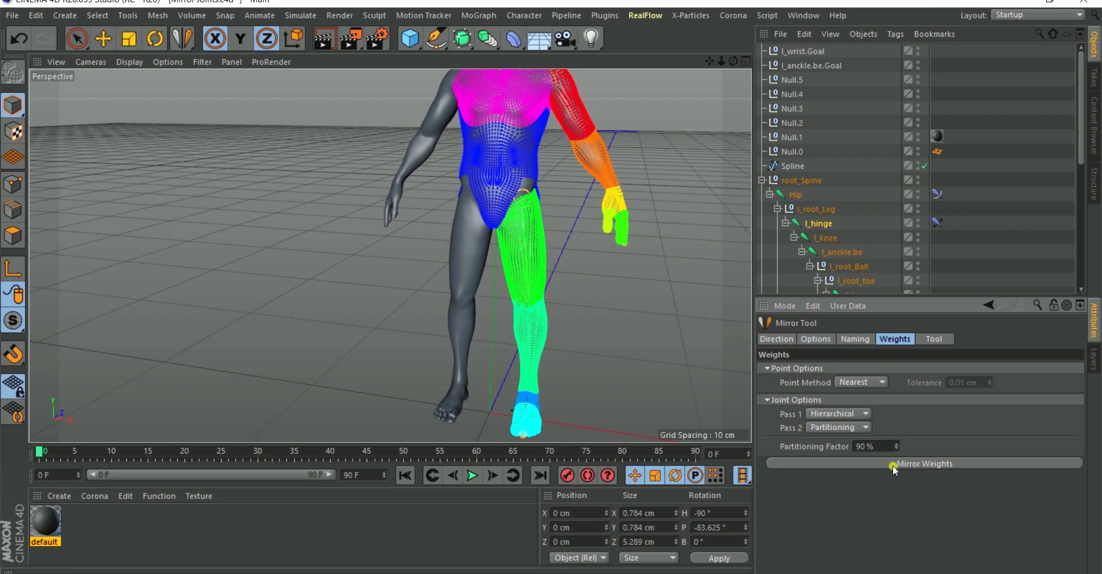
pyautogui.scroll(3, 532, 257)
pyautogui.scroll(-1, 534, 232)
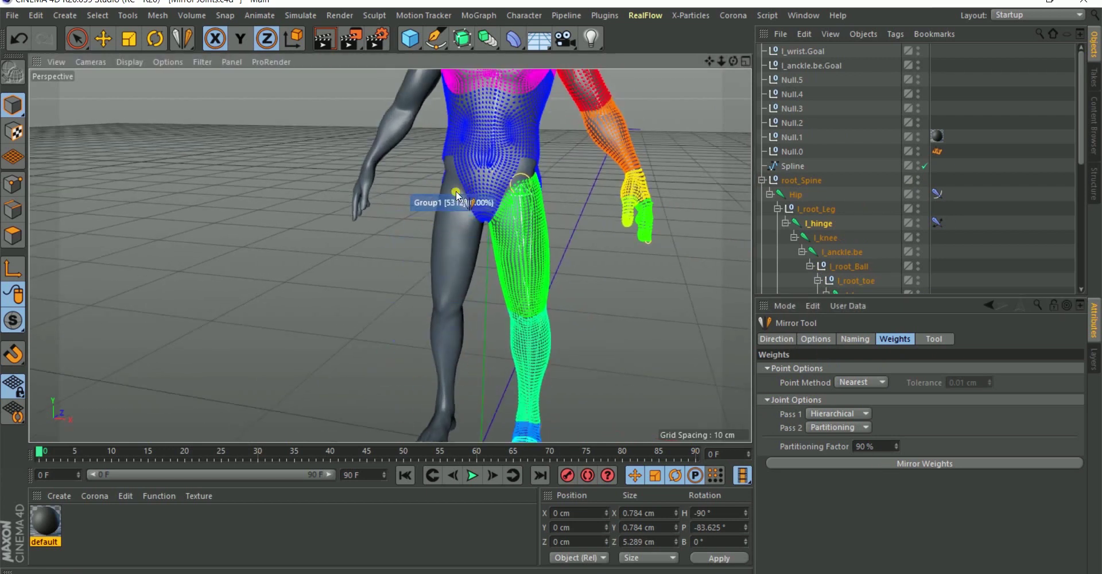
pyautogui.click(913, 466)
pyautogui.scroll(-3, 480, 223)
pyautogui.scroll(5, 482, 195)
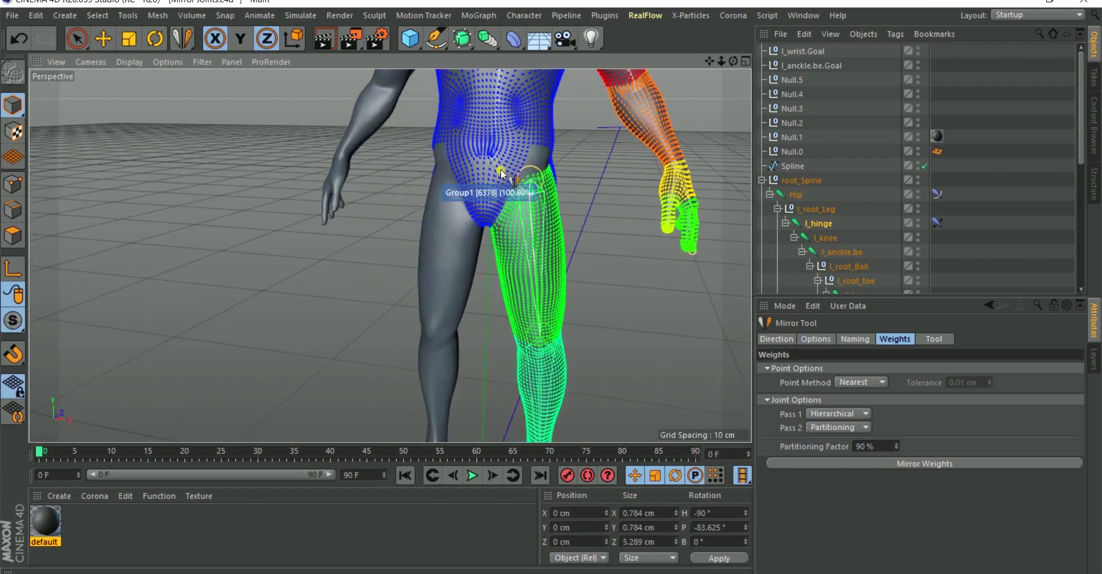
# - Mirror the l_hinge leg joint with its children and skin weights to the character's other leg
pyautogui.click(940, 341)
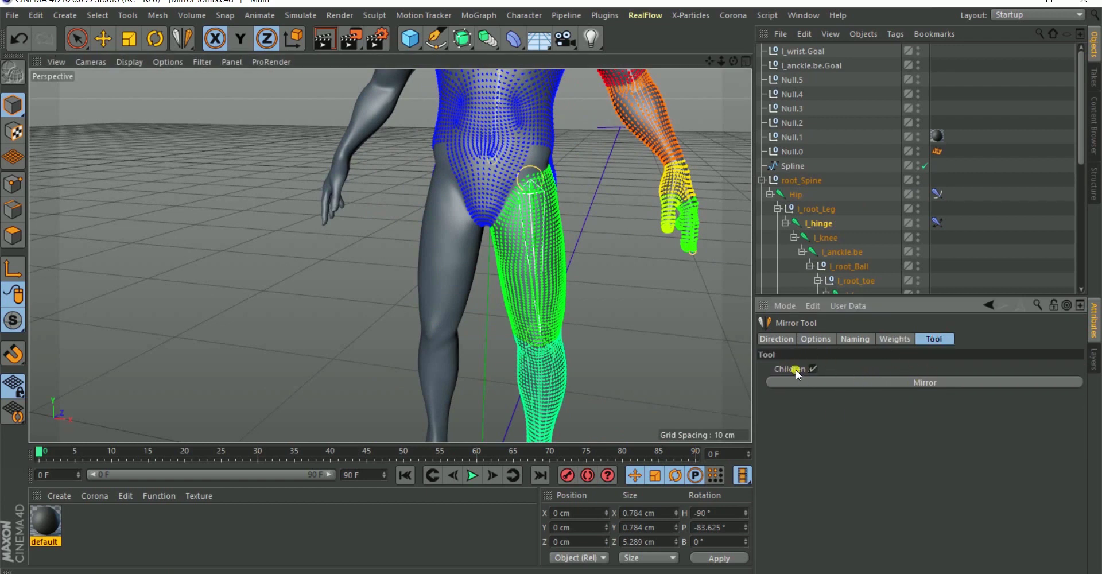
pyautogui.click(813, 368)
pyautogui.scroll(-3, 454, 251)
pyautogui.keyDown('alt'); pyautogui.moveTo(458, 223); pyautogui.dragTo(424, 224, button='middle'); pyautogui.keyUp('alt')
pyautogui.moveTo(474, 239)
pyautogui.keyDown('alt'); pyautogui.mouseDown()
pyautogui.moveTo(504, 241)
pyautogui.moveTo(468, 236)
pyautogui.mouseUp(); pyautogui.keyUp('alt')
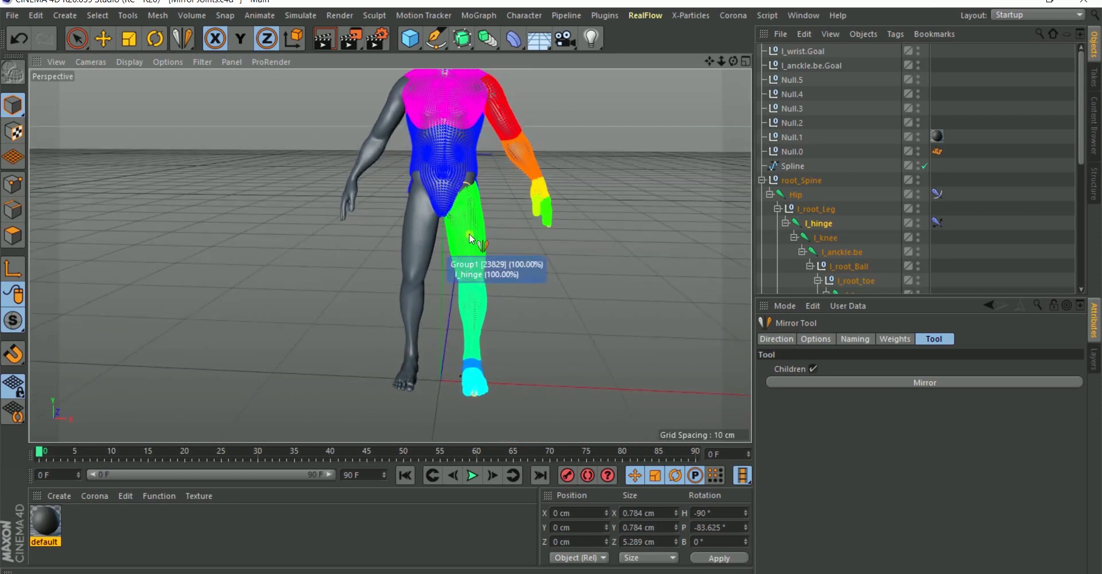
pyautogui.click(903, 390)
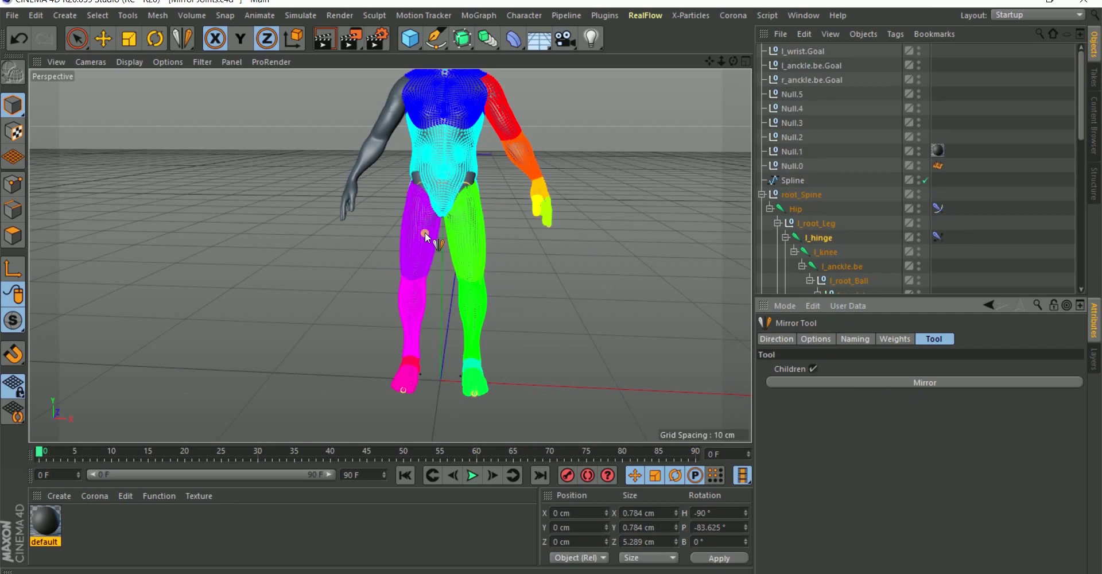
# - Test the mirrored leg's IK by moving the r_anckle.be.Goal null, and undo the move
pyautogui.keyDown('alt'); pyautogui.moveTo(427, 239); pyautogui.dragTo(429, 164, button='right'); pyautogui.keyUp('alt')
pyautogui.keyDown('alt'); pyautogui.moveTo(417, 240); pyautogui.dragTo(437, 226); pyautogui.keyUp('alt')
pyautogui.scroll(-8, 437, 229)
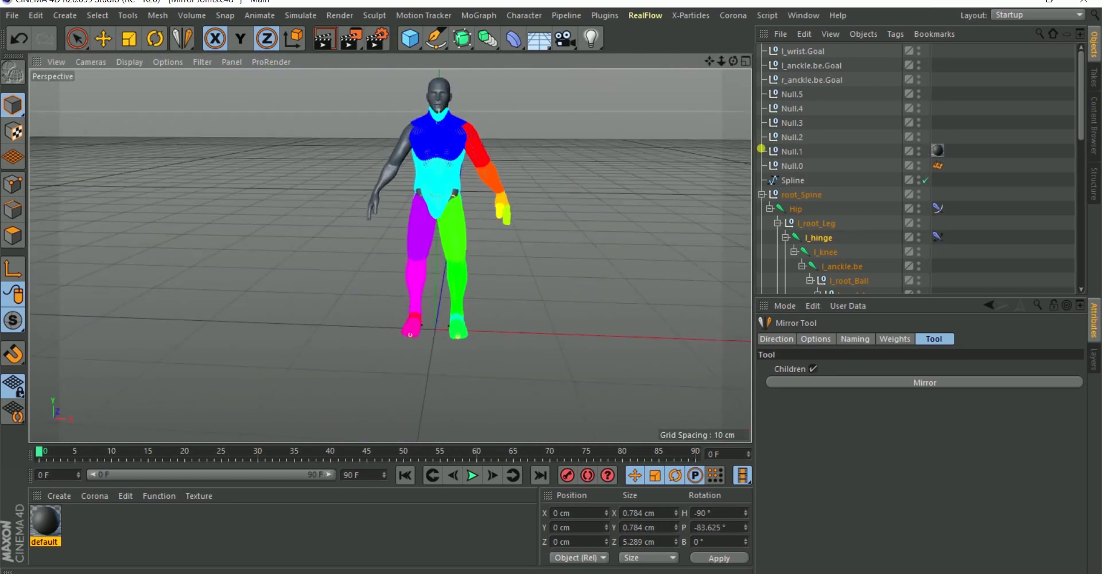
pyautogui.click(801, 82)
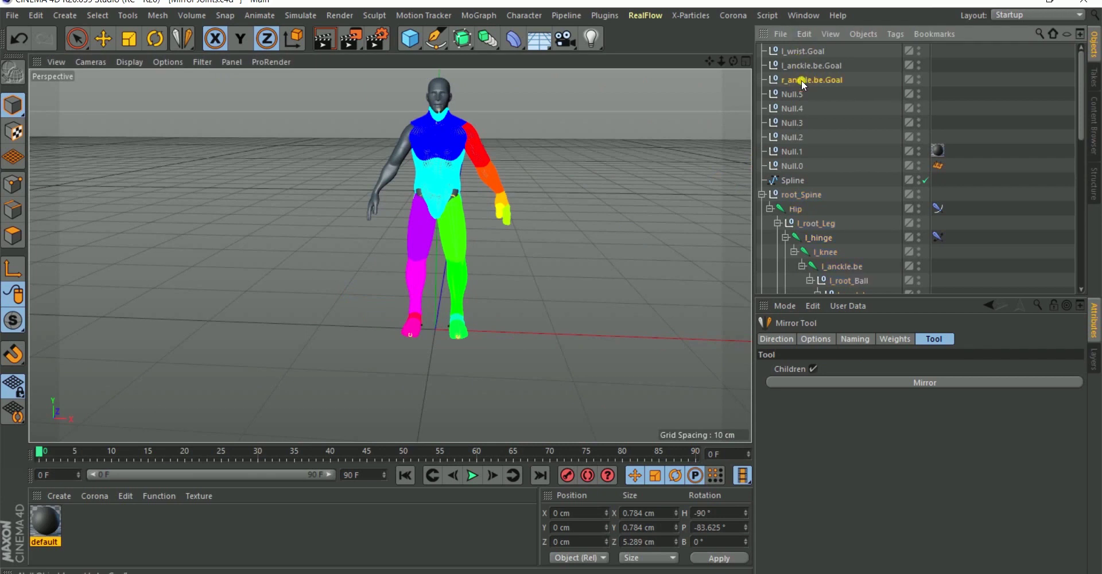
pyautogui.click(103, 32)
pyautogui.keyDown('alt'); pyautogui.moveTo(403, 350); pyautogui.dragTo(462, 299); pyautogui.keyUp('alt')
pyautogui.keyDown('alt'); pyautogui.moveTo(217, 271); pyautogui.dragTo(322, 284); pyautogui.keyUp('alt')
pyautogui.hotkey('ctrl', 'z')
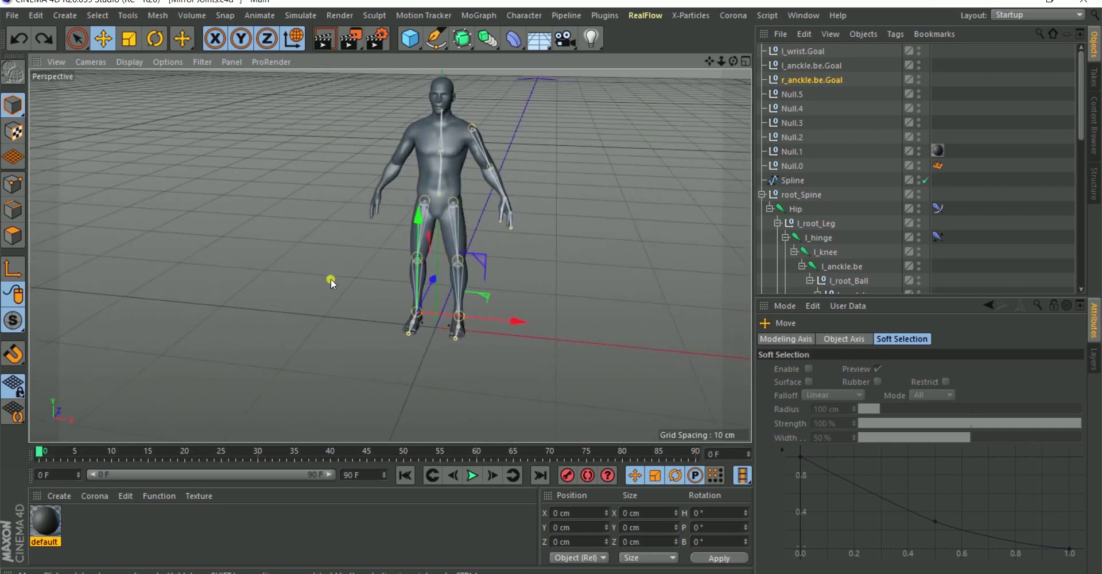
pyautogui.keyDown('alt'); pyautogui.moveTo(399, 243); pyautogui.dragTo(643, 317); pyautogui.keyUp('alt')
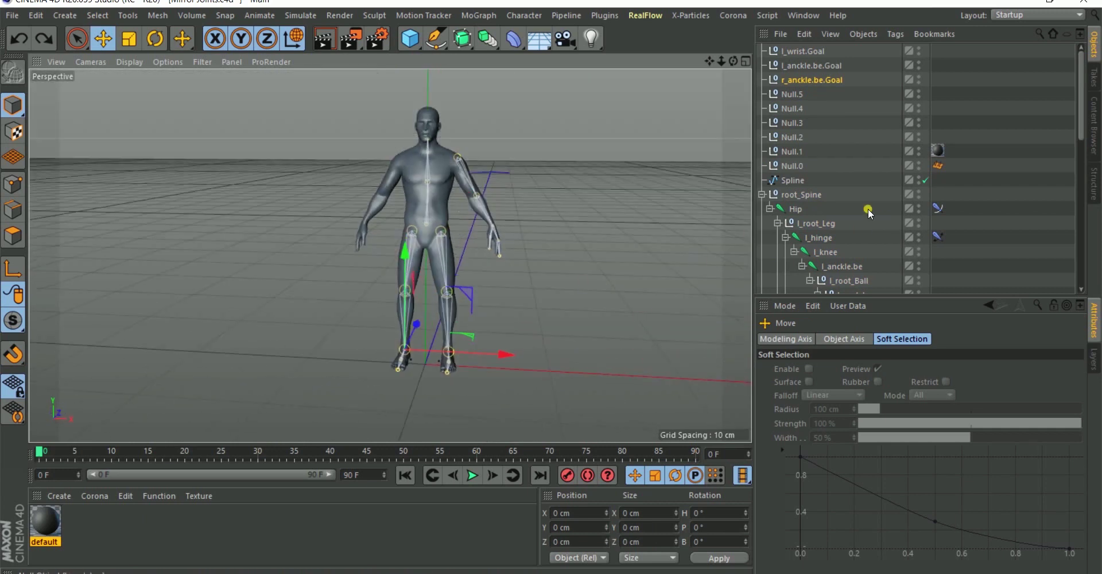
# - Mirror the l_Shoulder arm joints and weights with the Mirror Tool, keeping the l_ to r_ naming replacement
pyautogui.scroll(-5, 822, 208)
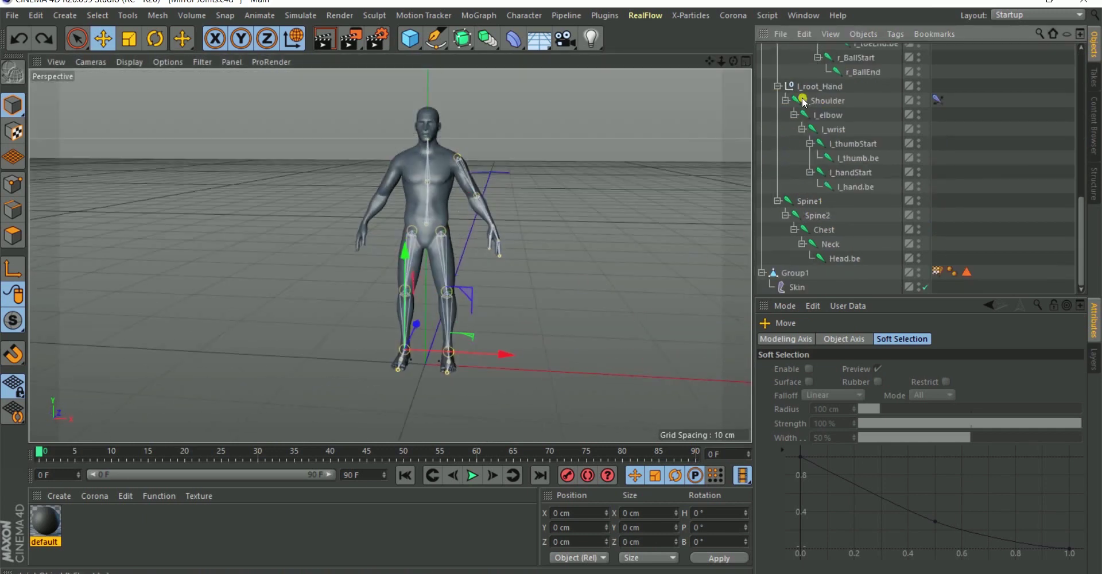
pyautogui.click(828, 105)
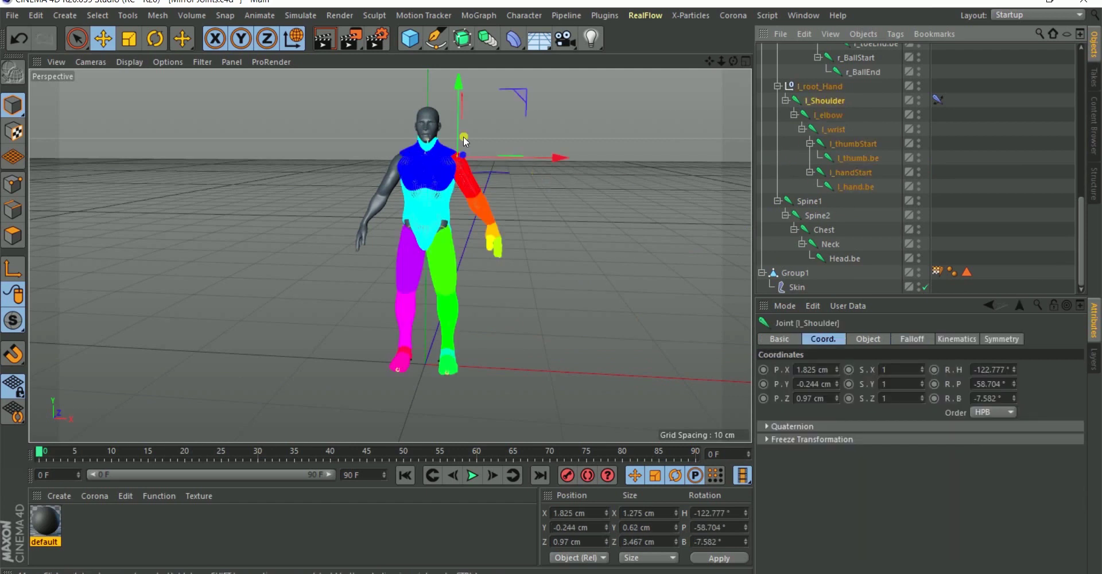
pyautogui.scroll(3, 480, 143)
pyautogui.click(198, 36)
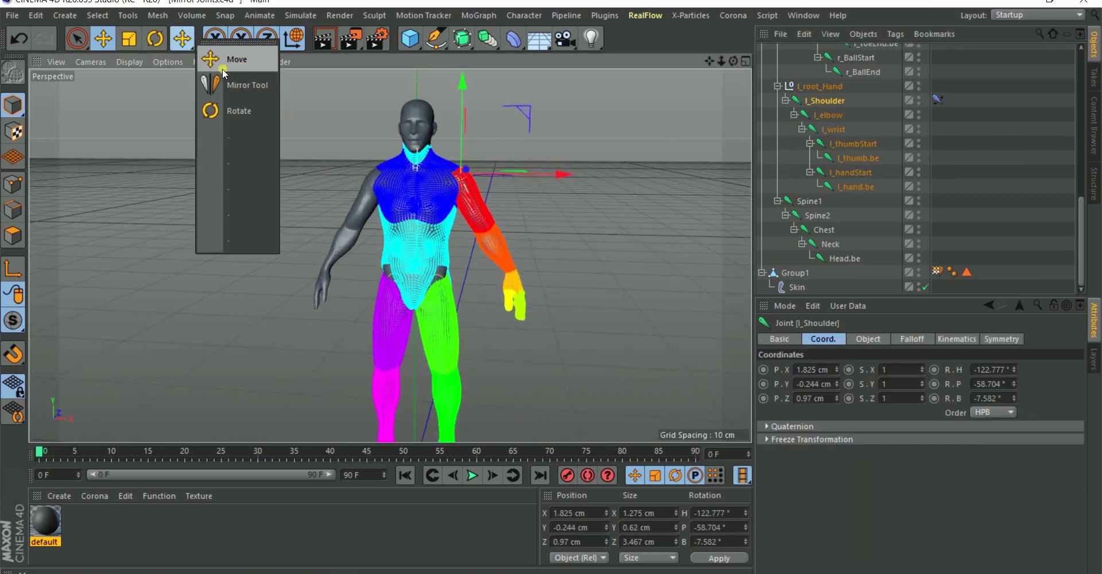
pyautogui.click(241, 85)
pyautogui.click(816, 340)
pyautogui.click(855, 339)
pyautogui.click(895, 340)
pyautogui.click(857, 339)
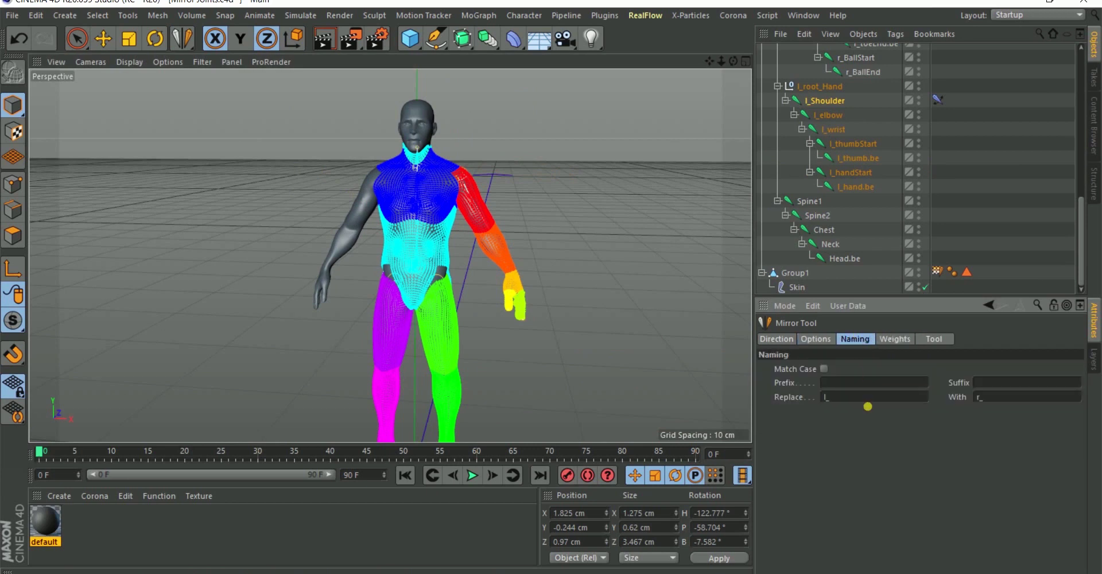
pyautogui.click(937, 340)
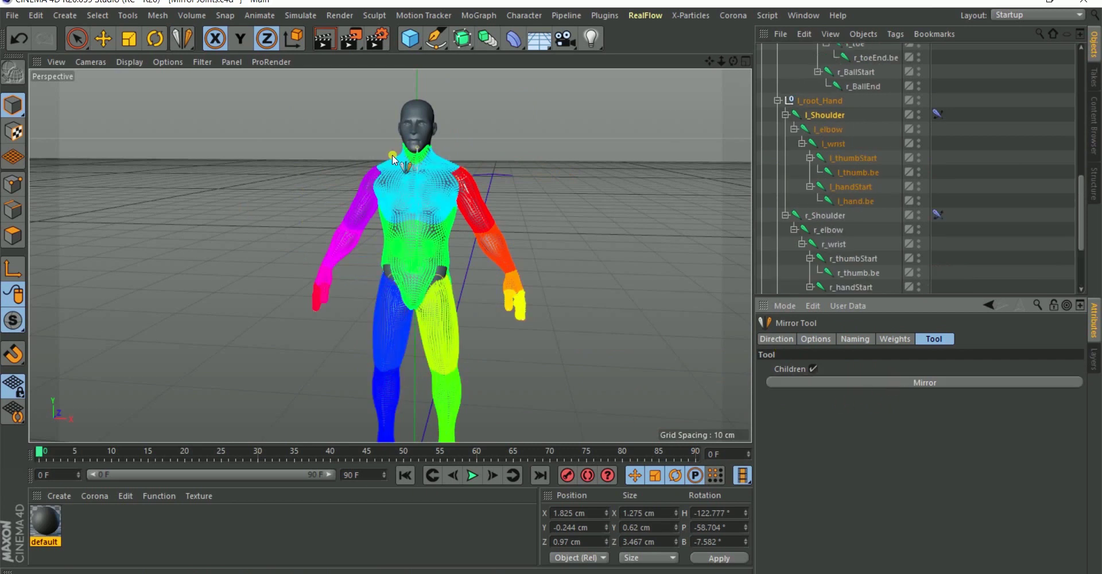
# - Examine the mirrored arm's weights, the right-side joints in the hierarchy and the IK tags on both shoulder joints
pyautogui.keyDown('alt'); pyautogui.moveTo(387, 222); pyautogui.dragTo(415, 251); pyautogui.keyUp('alt')
pyautogui.moveTo(414, 250)
pyautogui.keyDown('alt'); pyautogui.mouseDown(button='right')
pyautogui.moveTo(429, 168)
pyautogui.moveTo(425, 263)
pyautogui.mouseUp(button='right'); pyautogui.keyUp('alt')
pyautogui.keyDown('alt'); pyautogui.moveTo(448, 232); pyautogui.dragTo(312, 276); pyautogui.keyUp('alt')
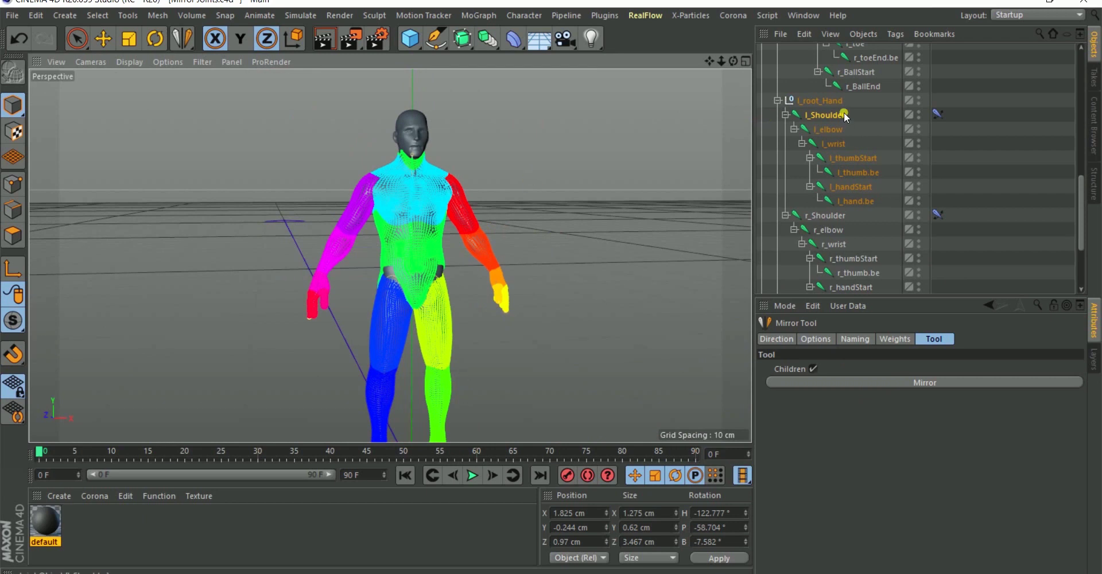
pyautogui.scroll(3, 845, 115)
pyautogui.scroll(-6, 846, 111)
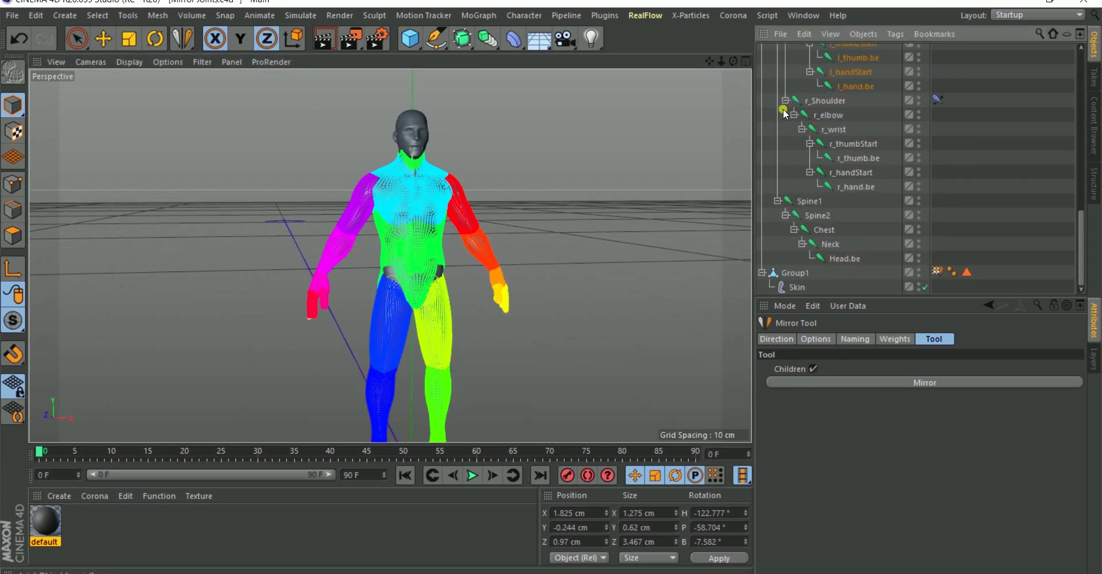
pyautogui.scroll(4, 825, 138)
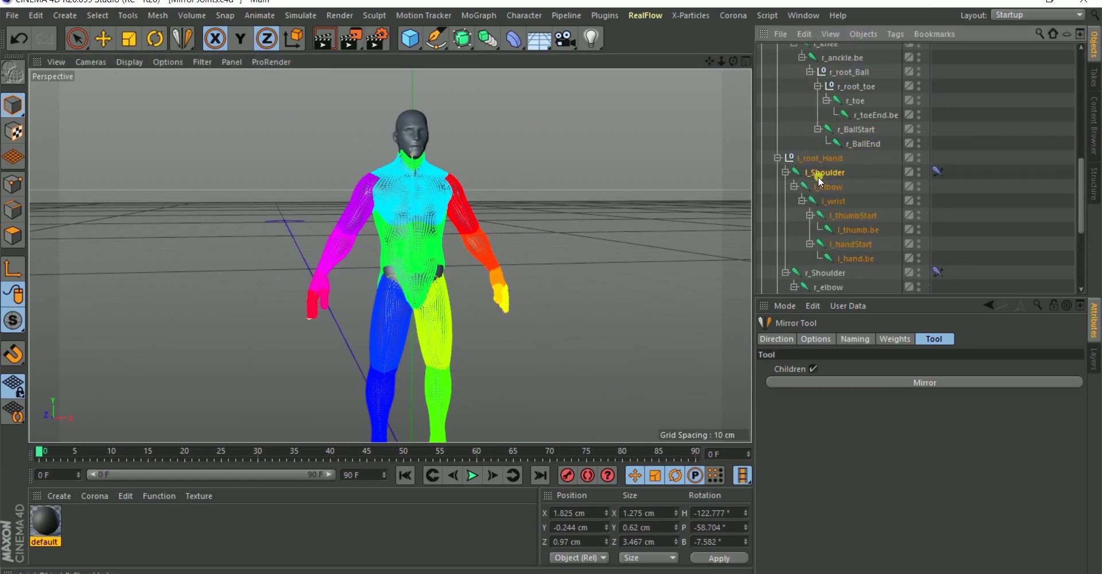
pyautogui.scroll(4, 824, 164)
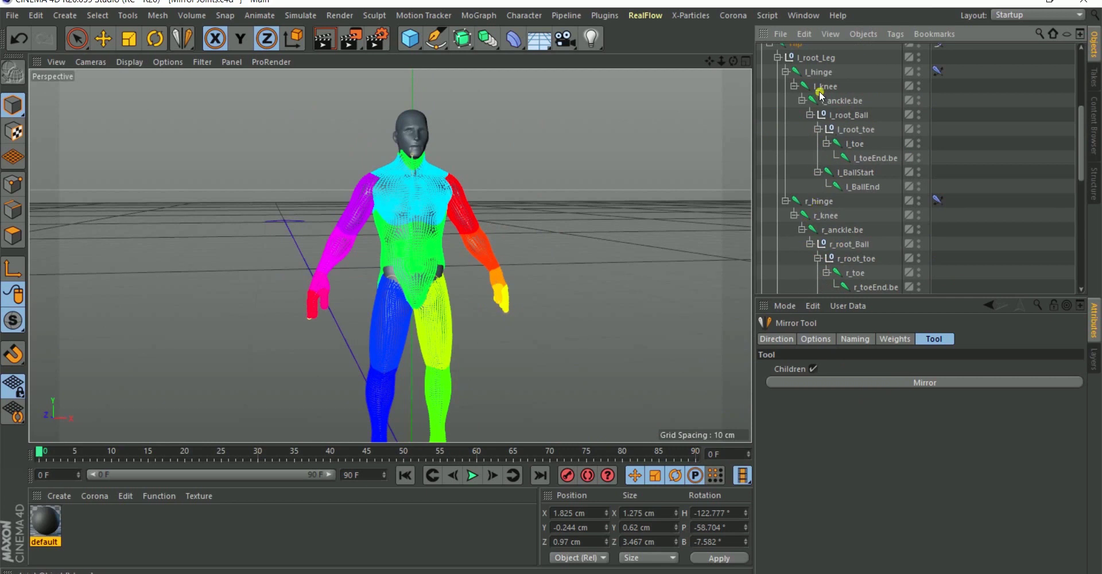
pyautogui.scroll(-2, 843, 189)
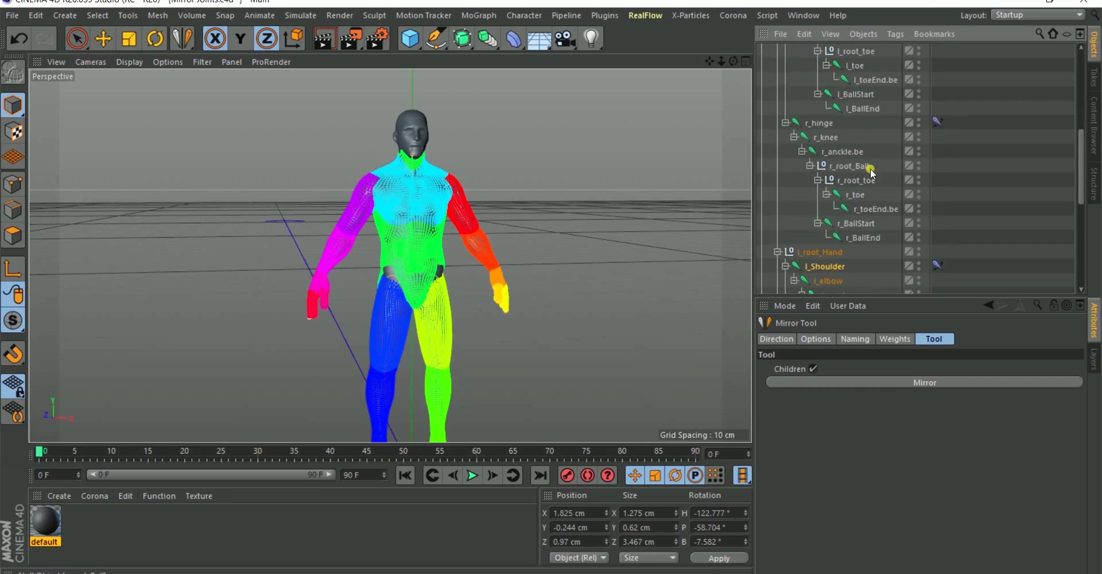
pyautogui.scroll(-2, 884, 191)
pyautogui.click(938, 178)
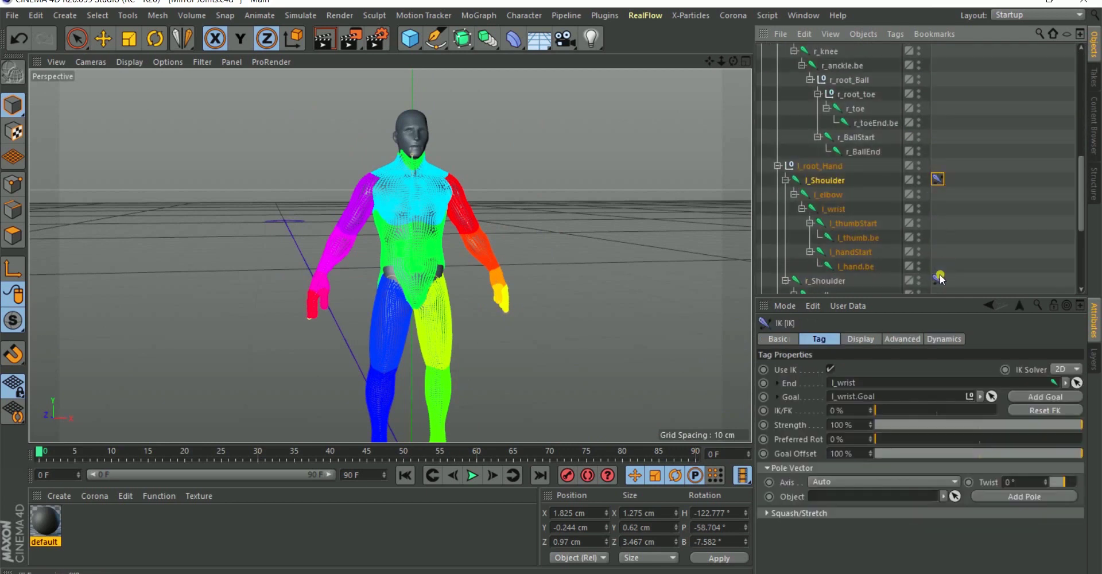
# - Test the mirrored arm's IK by moving the r_wrist.Goal null, and undo the move
pyautogui.scroll(9, 855, 210)
pyautogui.keyDown('alt'); pyautogui.moveTo(450, 266); pyautogui.dragTo(626, 205); pyautogui.keyUp('alt')
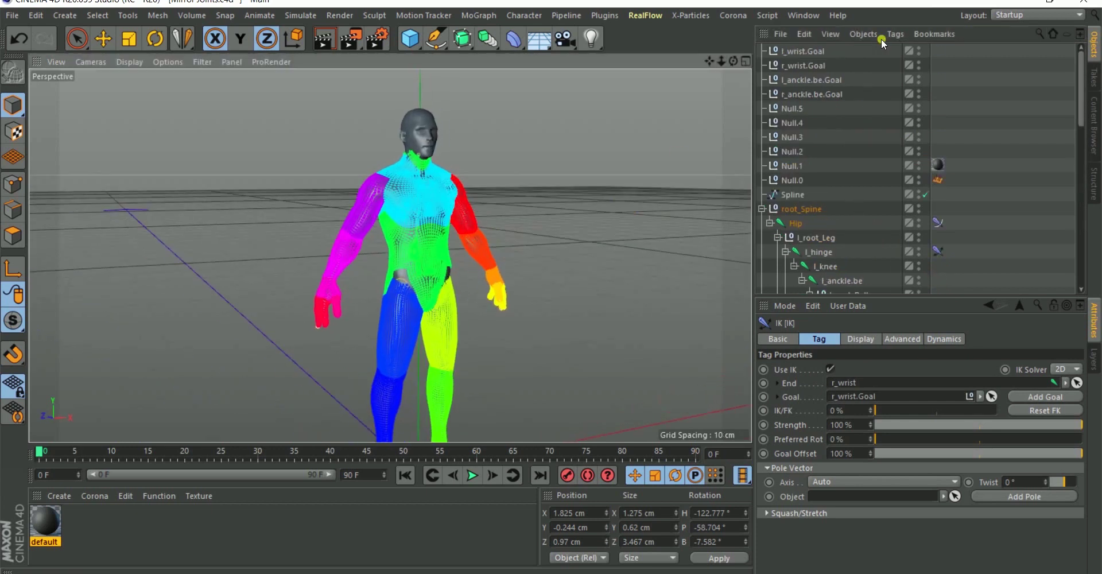
pyautogui.click(798, 70)
pyautogui.keyDown('alt'); pyautogui.moveTo(524, 256); pyautogui.dragTo(122, 60); pyautogui.keyUp('alt')
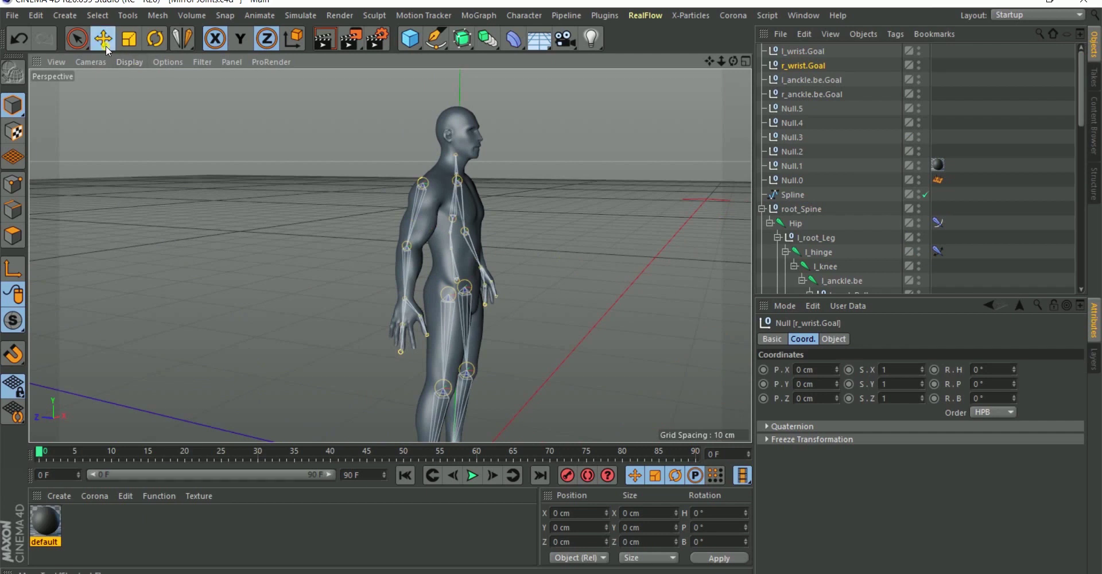
pyautogui.click(103, 42)
pyautogui.moveTo(596, 330); pyautogui.dragTo(589, 275)
pyautogui.moveTo(462, 228)
pyautogui.keyDown('alt'); pyautogui.mouseDown(button='right')
pyautogui.moveTo(397, 233)
pyautogui.moveTo(457, 228)
pyautogui.mouseUp(button='right'); pyautogui.keyUp('alt')
pyautogui.keyDown('alt'); pyautogui.moveTo(458, 227); pyautogui.dragTo(372, 187); pyautogui.keyUp('alt')
pyautogui.keyDown('alt'); pyautogui.moveTo(430, 175); pyautogui.dragTo(457, 129, button='right'); pyautogui.keyUp('alt')
pyautogui.keyDown('alt'); pyautogui.moveTo(433, 203); pyautogui.dragTo(467, 188); pyautogui.keyUp('alt')
pyautogui.keyDown('alt'); pyautogui.moveTo(467, 188); pyautogui.dragTo(467, 235, button='right'); pyautogui.keyUp('alt')
pyautogui.keyDown('alt'); pyautogui.moveTo(460, 232); pyautogui.dragTo(388, 229); pyautogui.keyUp('alt')
pyautogui.hotkey('ctrl', 'z')
pyautogui.hotkey('ctrl', 'z')
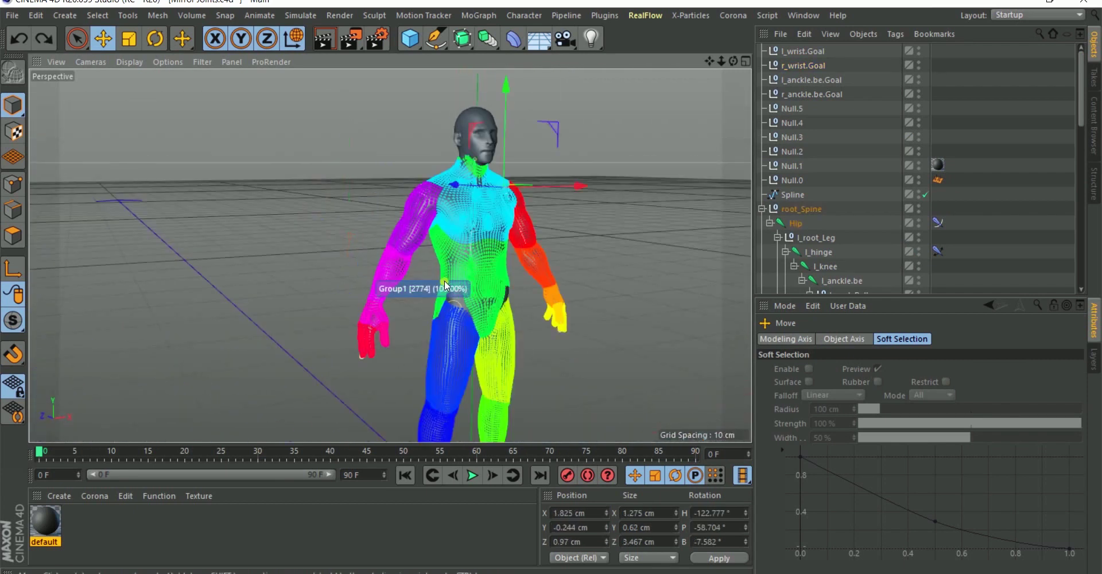
# - Inspect the shoulder weights, then open the Weight Manager beside the character and examine the weights around the hips
pyautogui.keyDown('alt'); pyautogui.moveTo(546, 267); pyautogui.dragTo(420, 147); pyautogui.keyUp('alt')
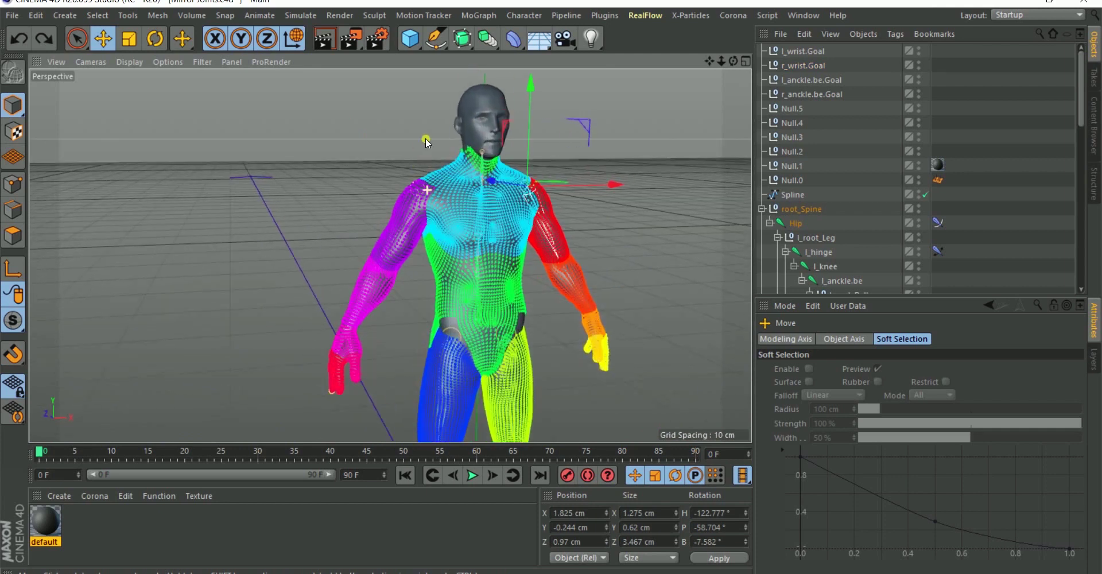
pyautogui.scroll(5, 419, 147)
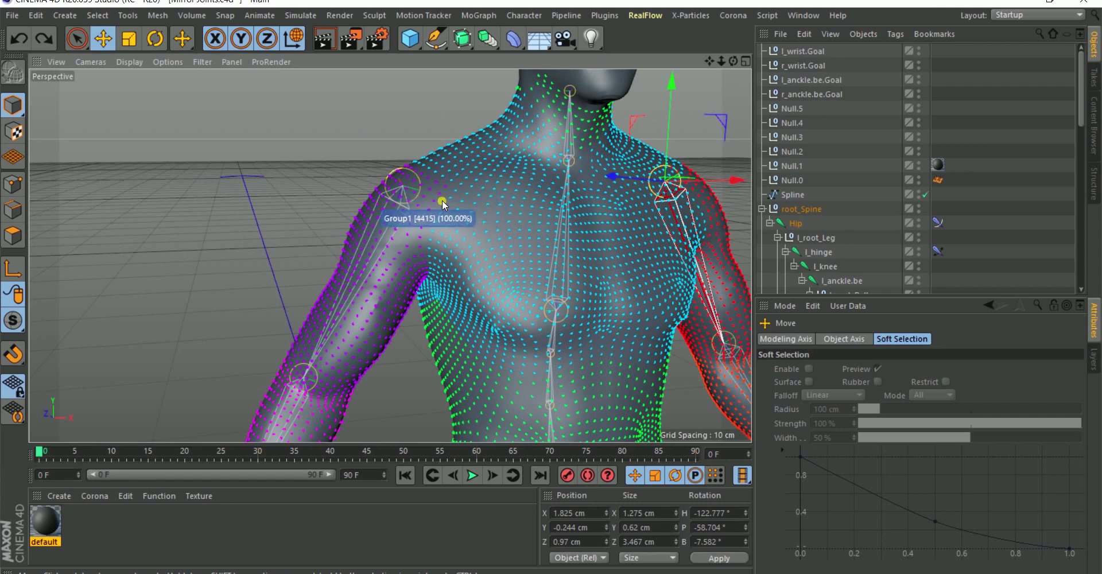
pyautogui.scroll(-6, 450, 212)
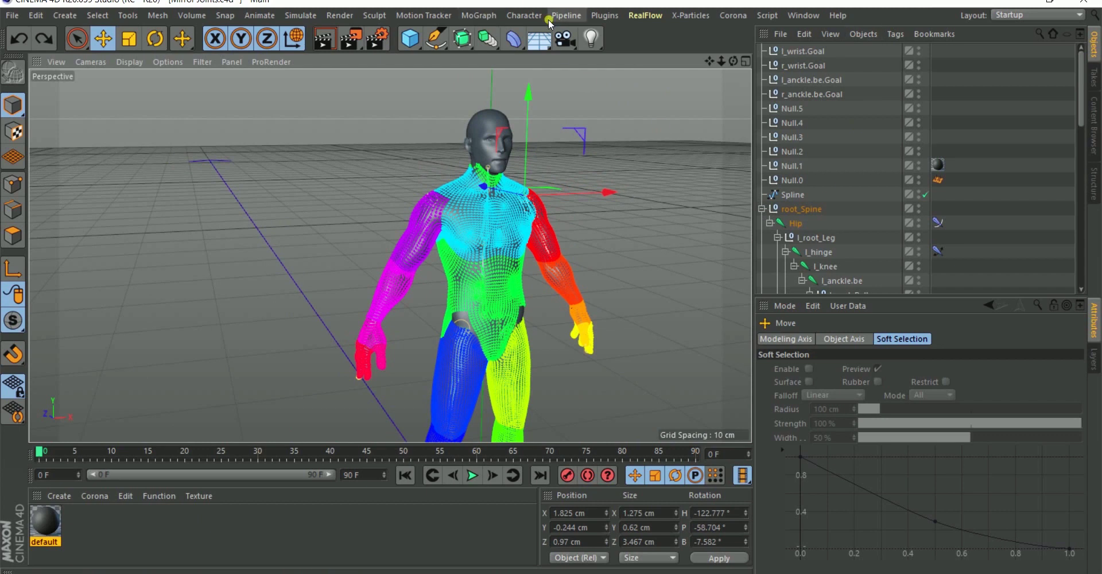
pyautogui.click(523, 15)
pyautogui.moveTo(530, 36)
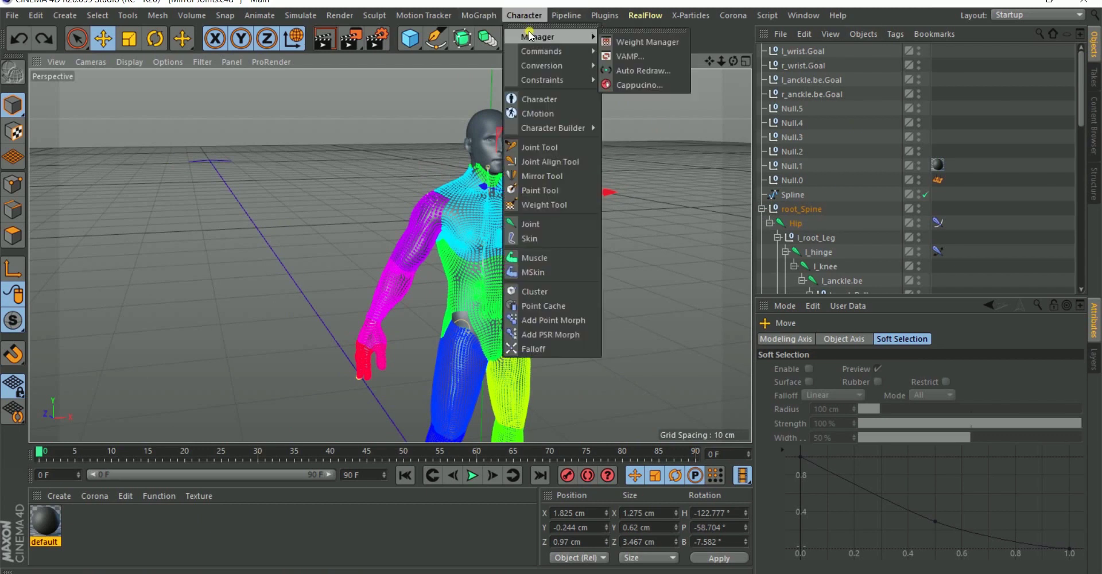
pyautogui.click(641, 42)
pyautogui.moveTo(773, 35); pyautogui.dragTo(182, 65)
pyautogui.scroll(-3, 477, 204)
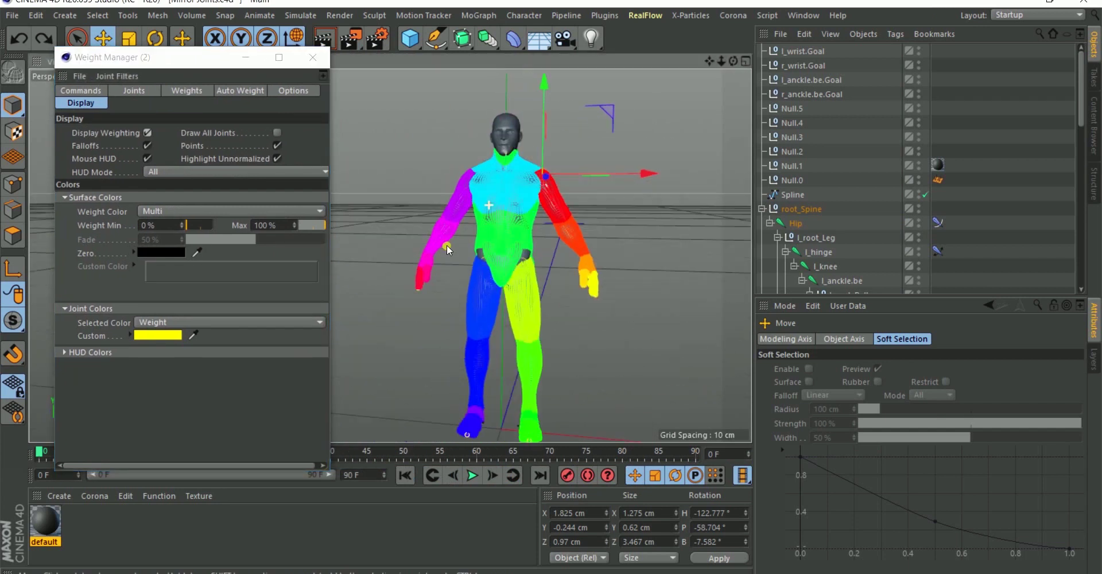
pyautogui.scroll(5, 540, 244)
pyautogui.scroll(-2, 540, 240)
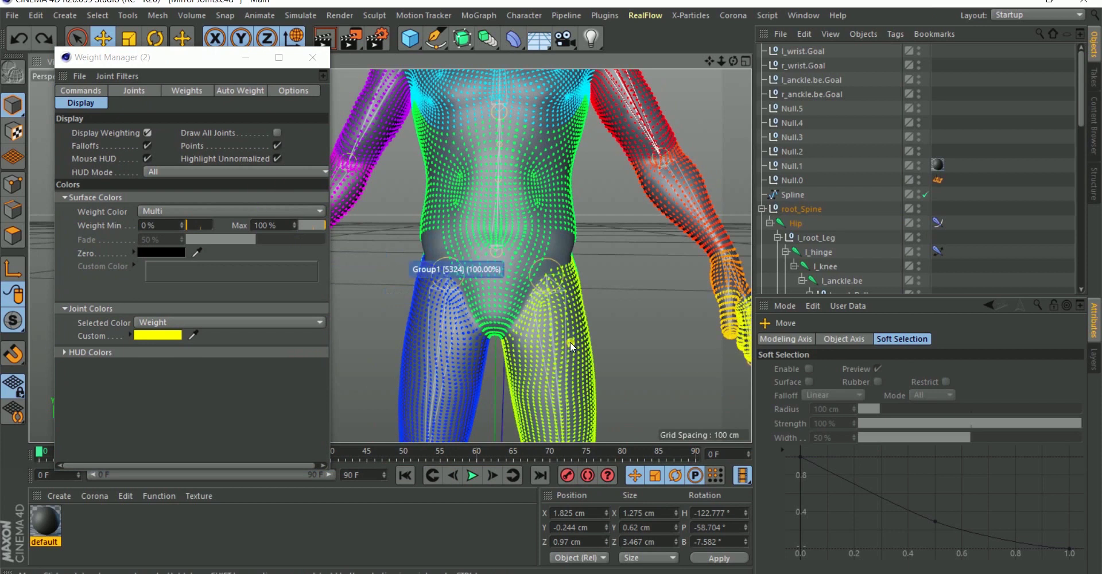
# - Check the joints listed under Group1's weights in the Weight Manager and minimize its window
pyautogui.click(138, 92)
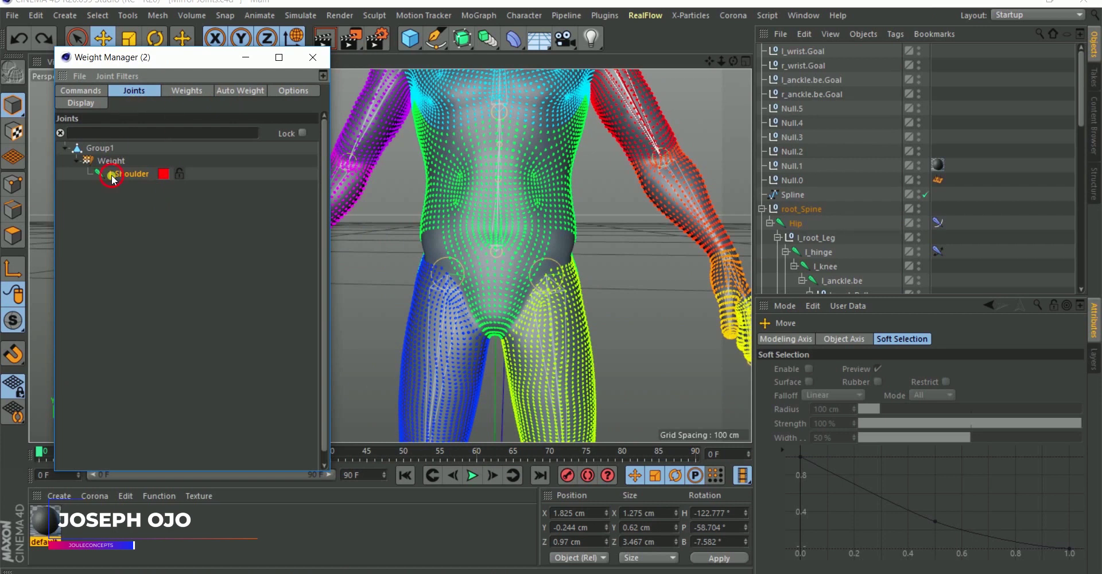
pyautogui.click(77, 161)
pyautogui.click(76, 161)
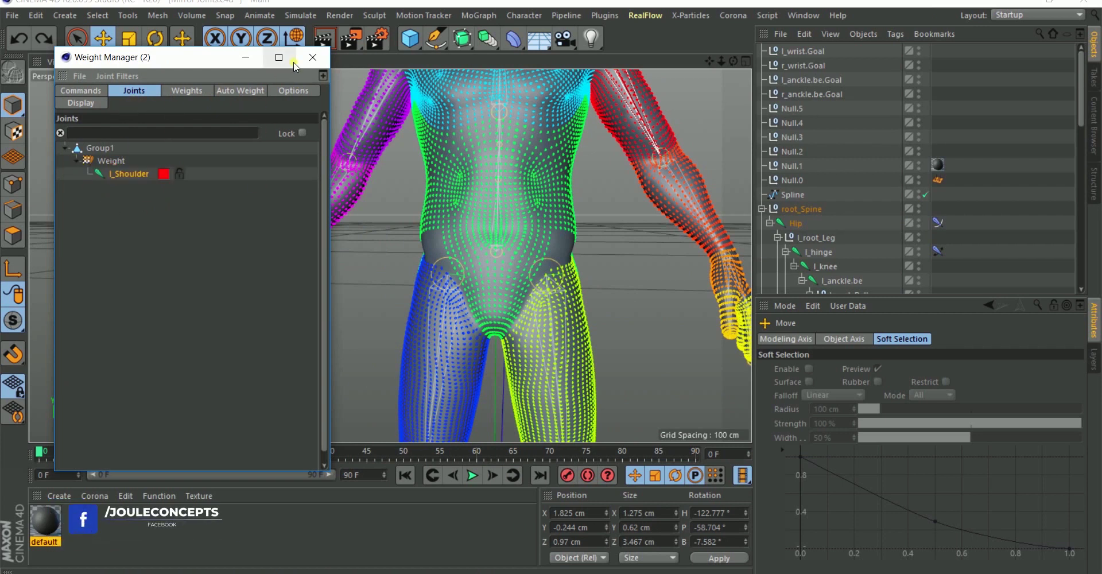
pyautogui.click(245, 56)
# - Select the root_Spine hierarchy together with Group1's Weight tag
pyautogui.rightClick(840, 166)
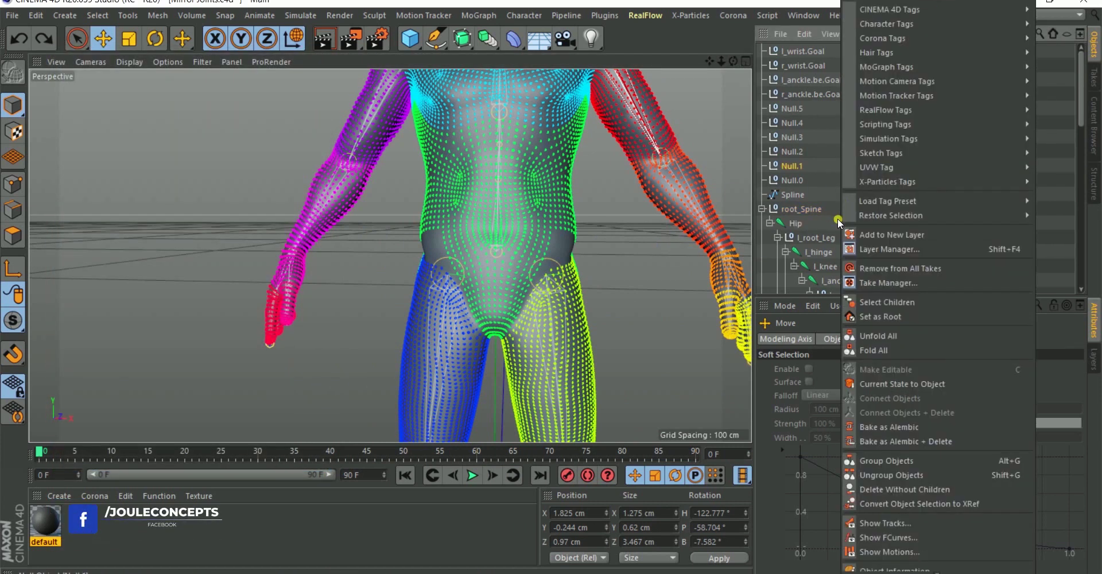
pyautogui.click(807, 181)
pyautogui.rightClick(809, 182)
pyautogui.click(793, 212)
pyautogui.scroll(-8, 919, 220)
pyautogui.scroll(-2, 942, 218)
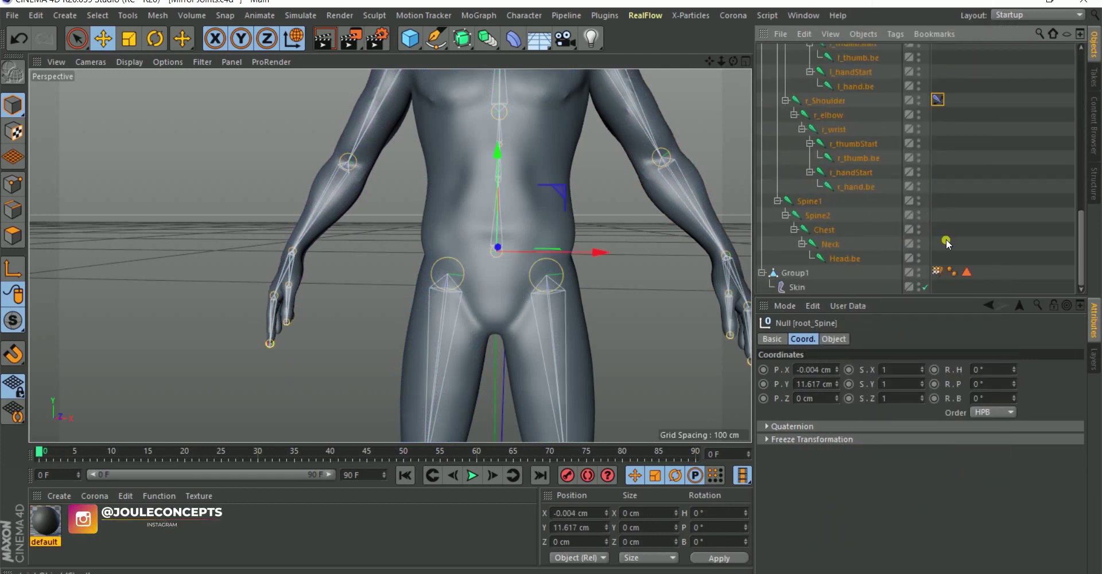
pyautogui.click(937, 272)
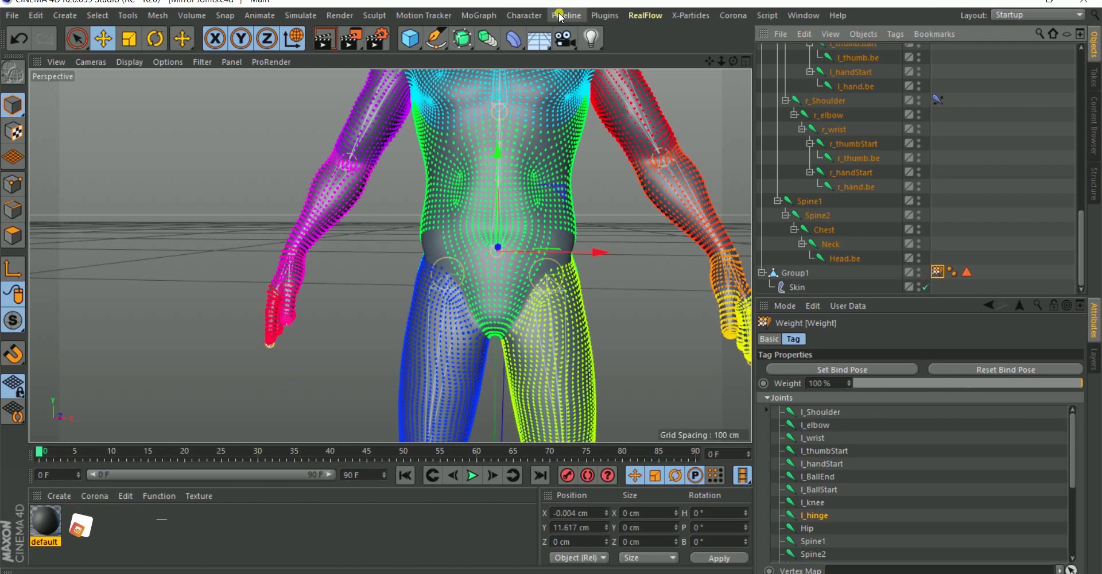
# - Reopen the Weight Manager, select all the joints from Hip to Neck and display its weight commands
pyautogui.click(524, 15)
pyautogui.moveTo(552, 36)
pyautogui.click(647, 42)
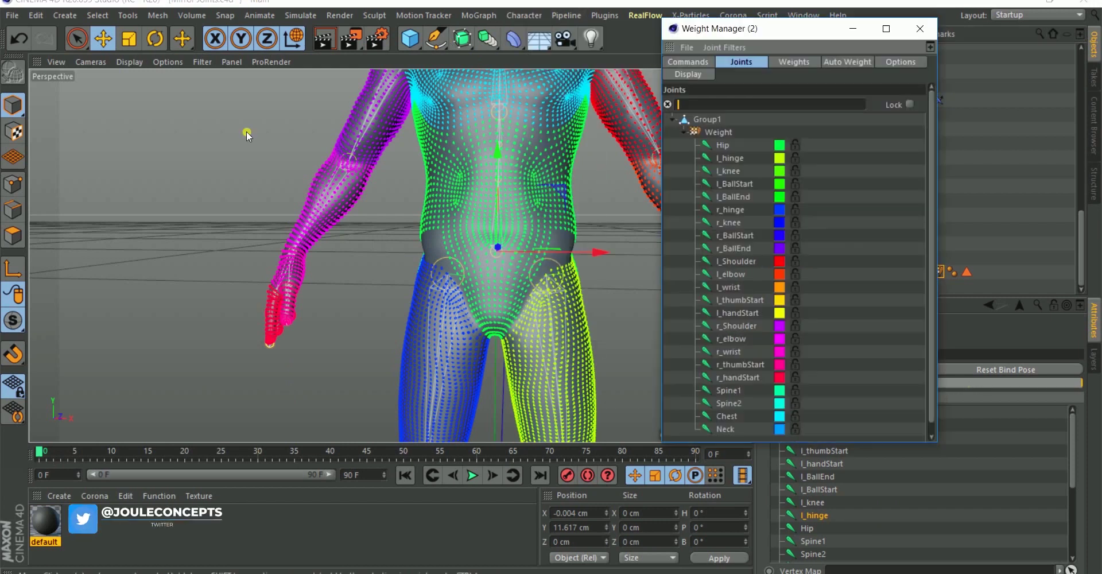
pyautogui.moveTo(740, 35); pyautogui.dragTo(183, 41)
pyautogui.moveTo(374, 179); pyautogui.dragTo(375, 265)
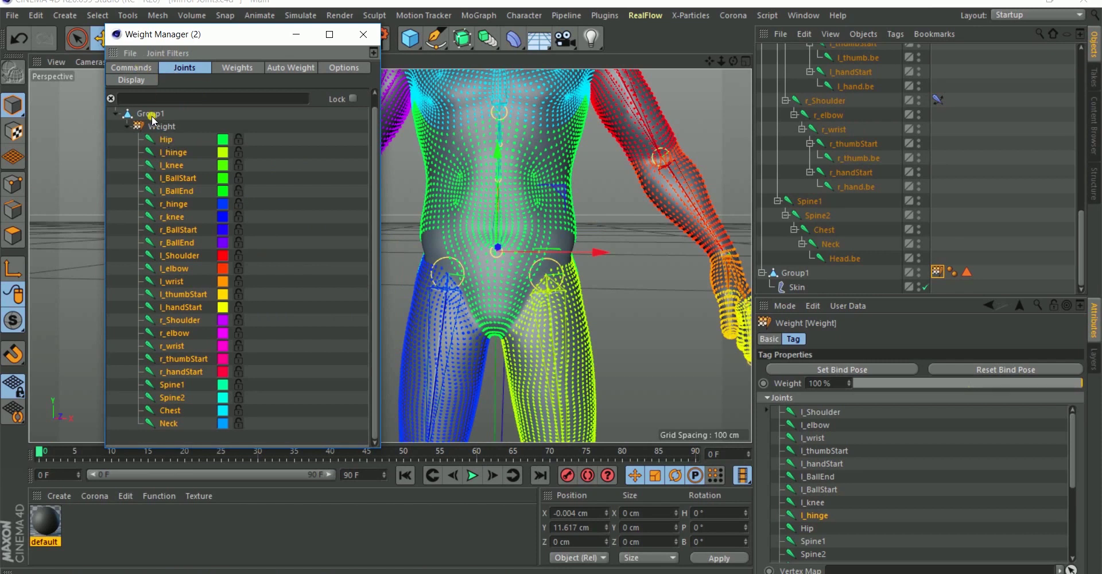
pyautogui.click(138, 67)
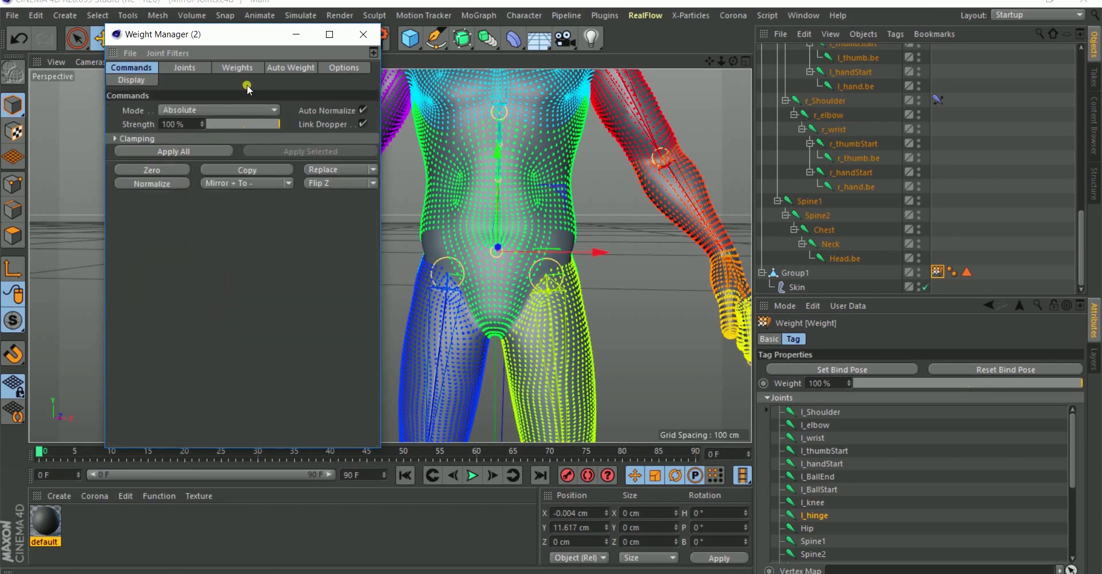
# - Apply Smooth weighting at 50% strength to all the selected joints of the character
pyautogui.click(191, 109)
pyautogui.click(178, 235)
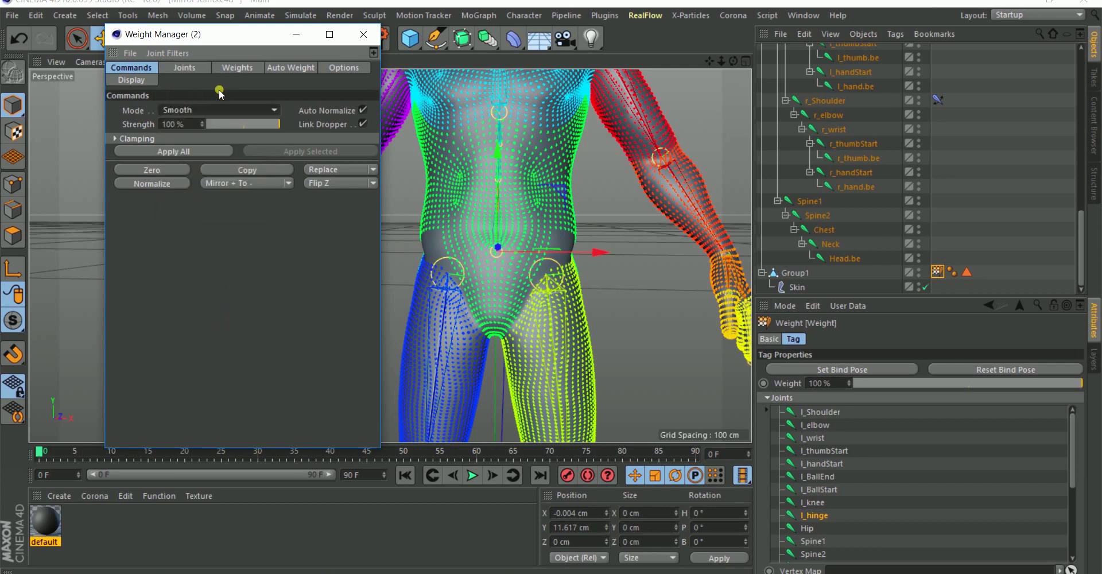
pyautogui.click(165, 124)
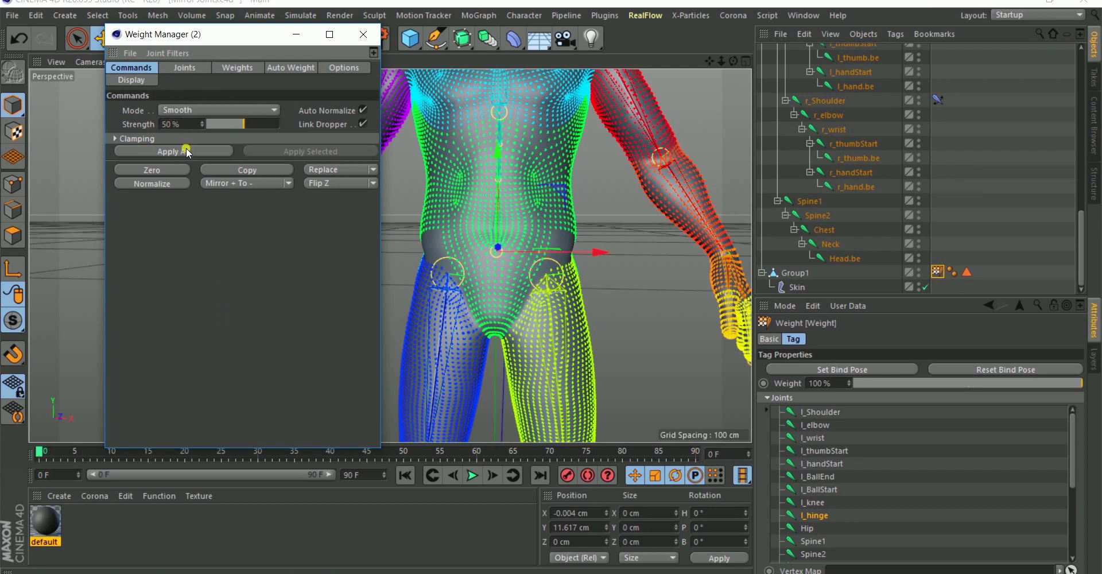
pyautogui.click(173, 152)
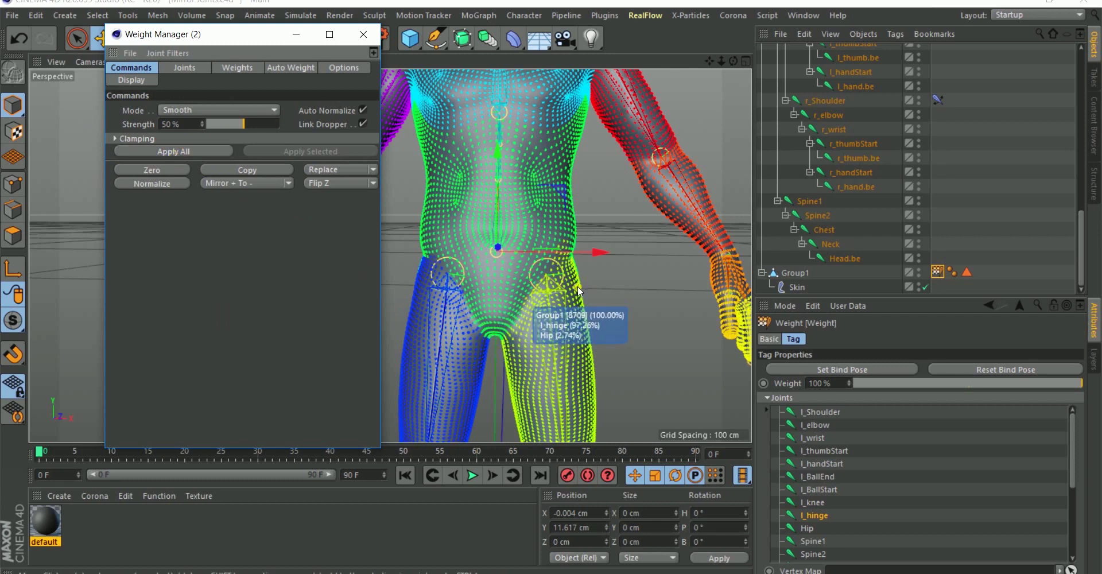
# - Check the smoothed weights around the hips and upper body, and apply the 50% smoothing to all weights again
pyautogui.scroll(5, 571, 202)
pyautogui.scroll(-3, 506, 306)
pyautogui.scroll(-5, 507, 306)
pyautogui.keyDown('alt'); pyautogui.moveTo(489, 247); pyautogui.dragTo(515, 323, button='middle'); pyautogui.keyUp('alt')
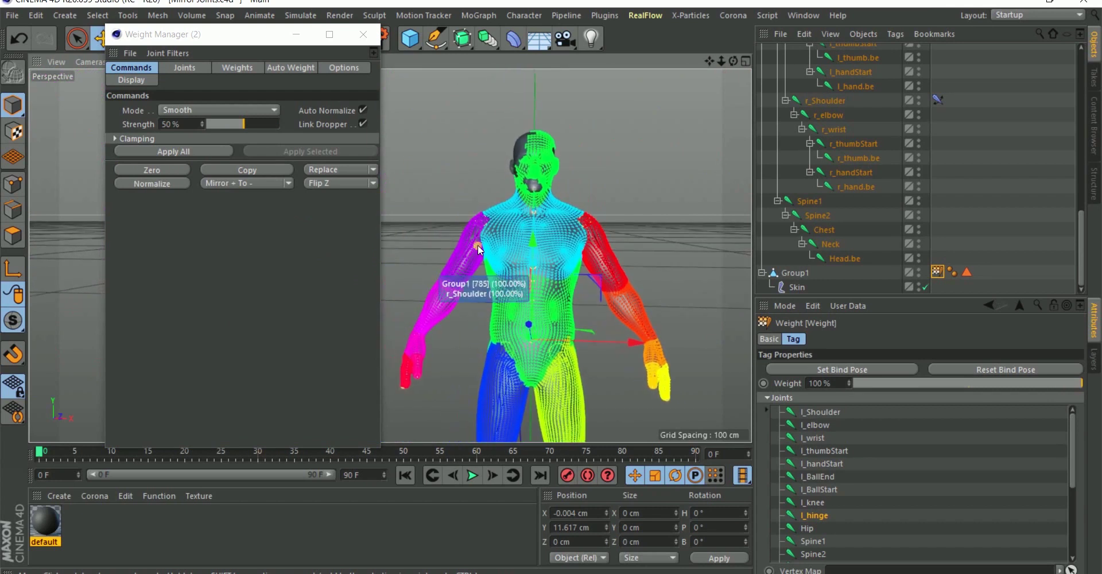
pyautogui.scroll(4, 505, 206)
pyautogui.keyDown('alt'); pyautogui.moveTo(530, 146); pyautogui.dragTo(309, 130); pyautogui.keyUp('alt')
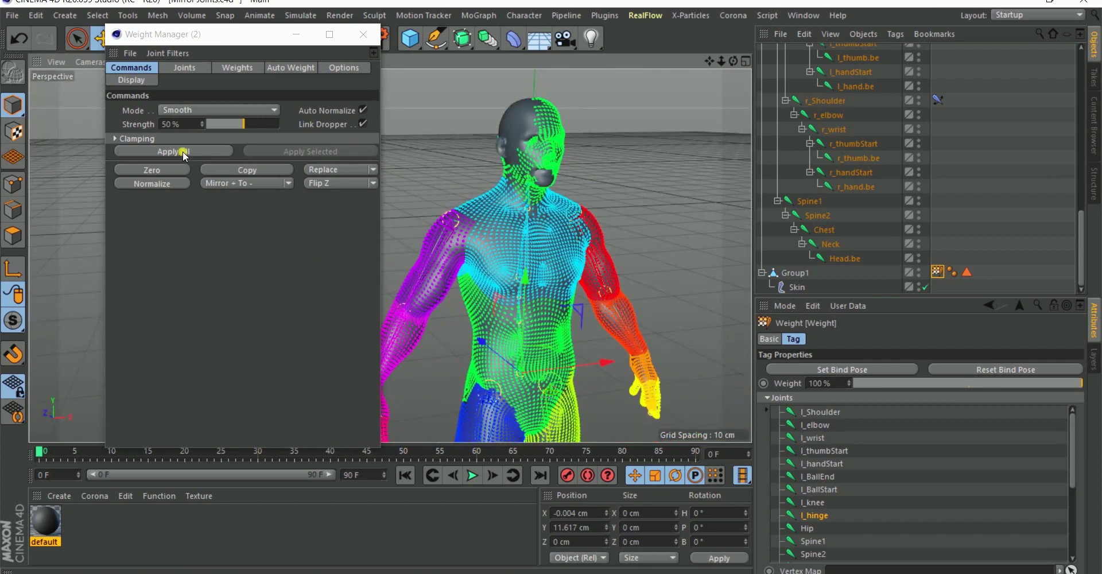
pyautogui.click(183, 150)
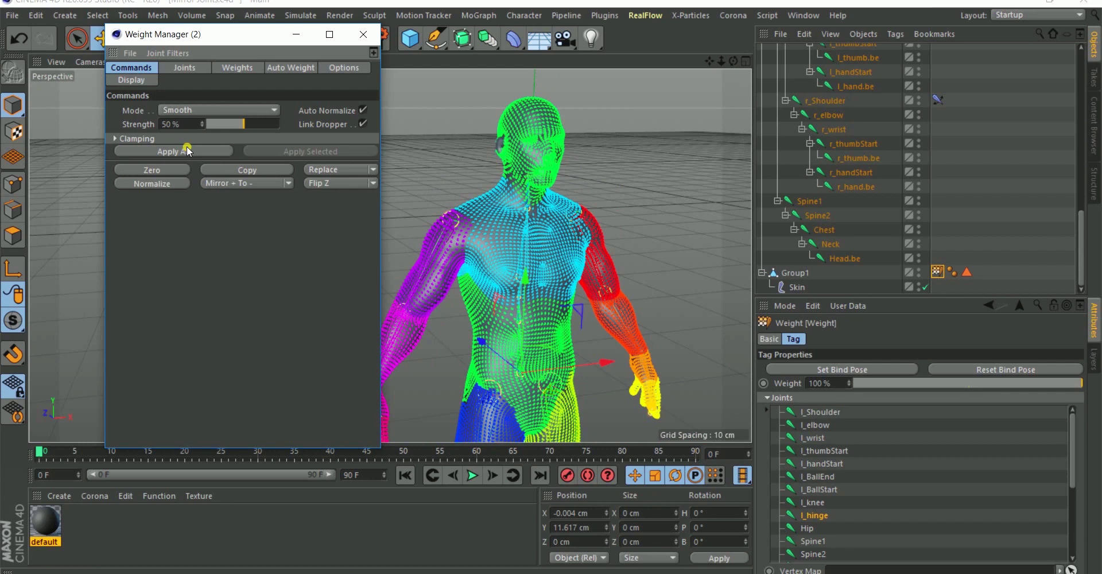
# - Turn off the weight point display on the character and close the Weight Manager
pyautogui.moveTo(566, 240)
pyautogui.keyDown('alt'); pyautogui.mouseDown()
pyautogui.moveTo(253, 199)
pyautogui.moveTo(536, 223)
pyautogui.moveTo(565, 239)
pyautogui.mouseUp(); pyautogui.keyUp('alt')
pyautogui.click(143, 80)
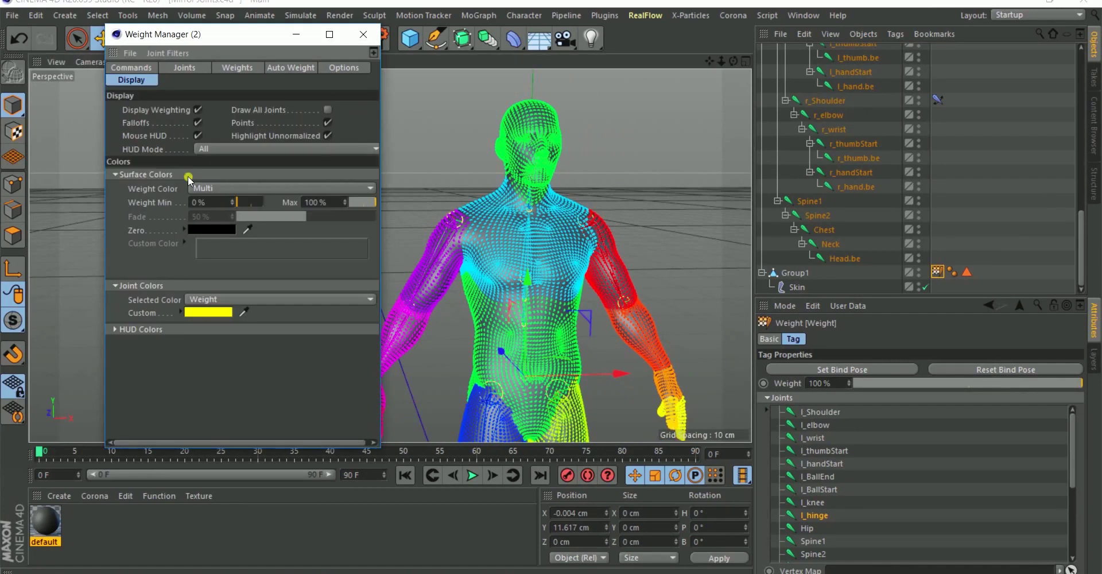
pyautogui.click(328, 124)
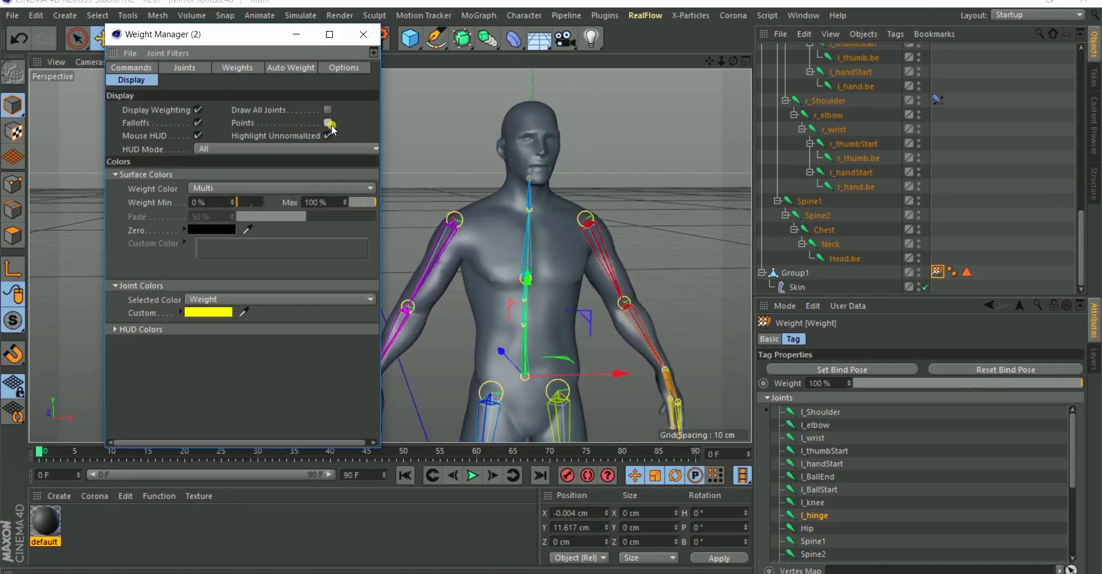
pyautogui.click(363, 34)
# - Raise the right arm by moving the r_wrist.Goal controller up and outward to test the mirrored IK and weights
pyautogui.scroll(10, 819, 161)
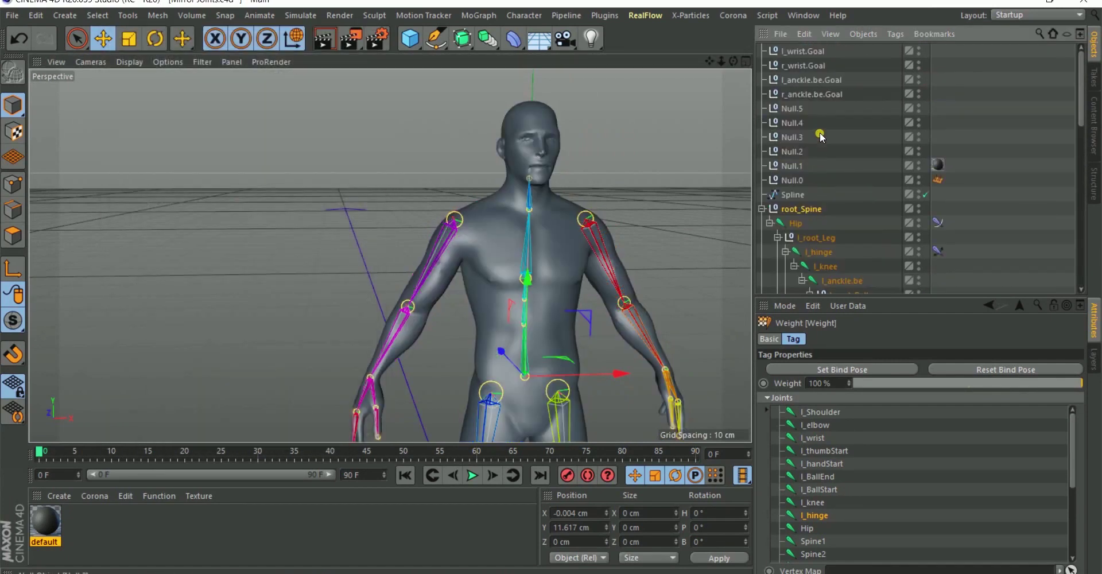
pyautogui.click(790, 94)
pyautogui.scroll(-3, 464, 170)
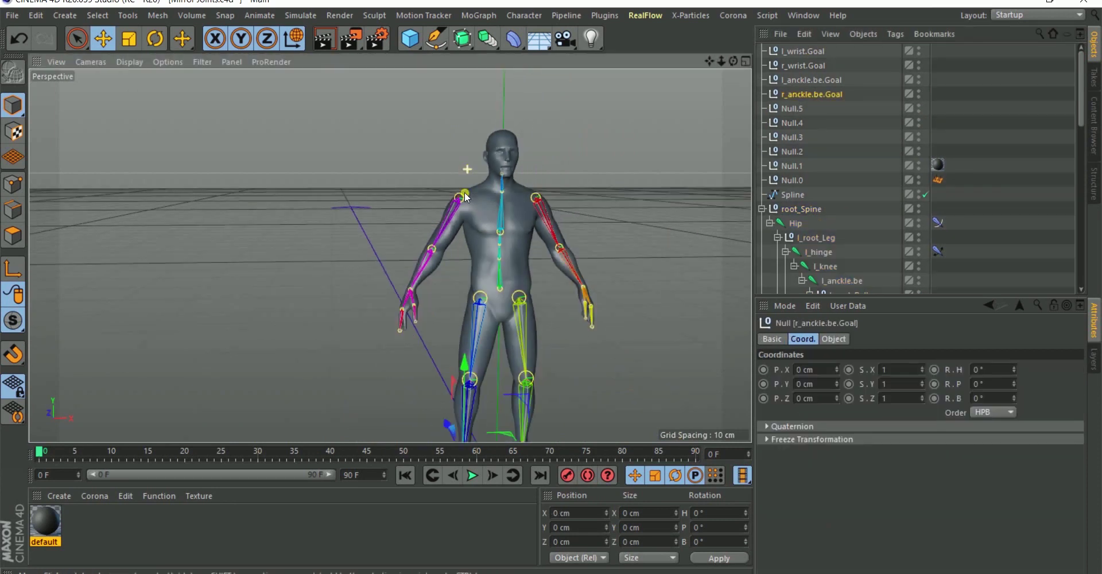
pyautogui.click(802, 66)
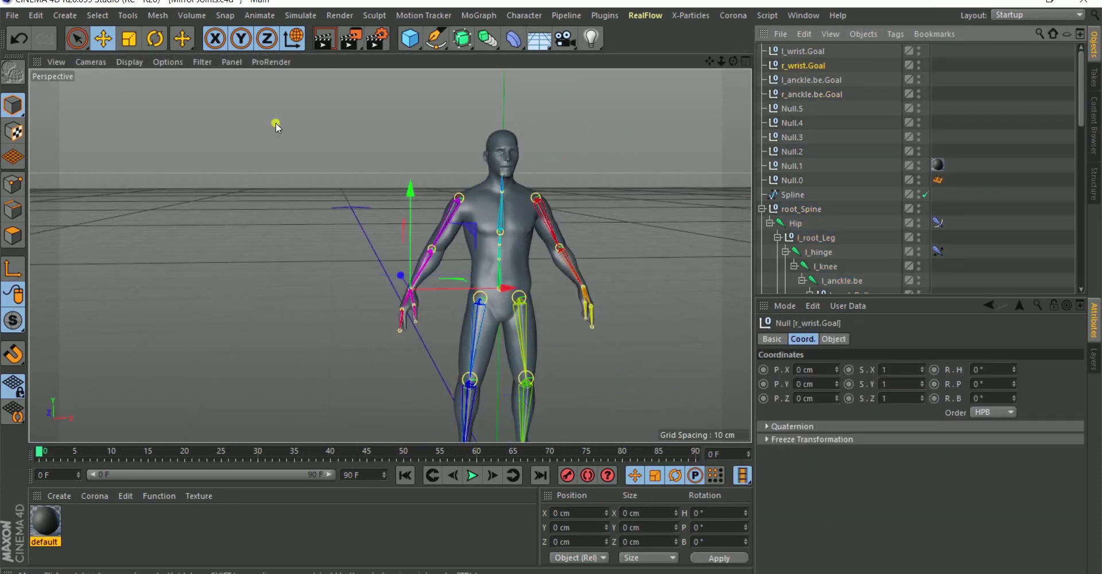
pyautogui.moveTo(349, 304); pyautogui.dragTo(363, 184)
pyautogui.hotkey('ctrl', 'z')
pyautogui.keyDown('alt'); pyautogui.moveTo(363, 183); pyautogui.dragTo(431, 120, button='right'); pyautogui.keyUp('alt')
pyautogui.moveTo(308, 177); pyautogui.dragTo(232, 119)
pyautogui.keyDown('alt'); pyautogui.moveTo(433, 125); pyautogui.dragTo(298, 295); pyautogui.keyUp('alt')
pyautogui.keyDown('alt'); pyautogui.moveTo(391, 328); pyautogui.dragTo(367, 349, button='right'); pyautogui.keyUp('alt')
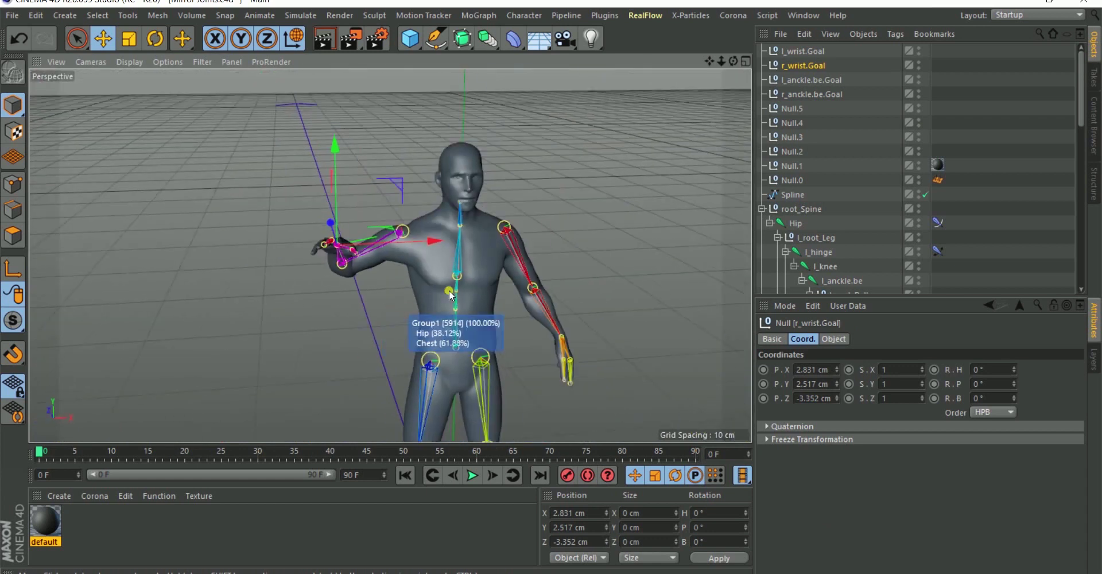
# - Examine the raised arm's deformation and undo the r_wrist.Goal moves
pyautogui.keyDown('alt'); pyautogui.moveTo(456, 292); pyautogui.dragTo(442, 282); pyautogui.keyUp('alt')
pyautogui.keyDown('alt'); pyautogui.moveTo(457, 290); pyautogui.dragTo(271, 243, button='middle'); pyautogui.keyUp('alt')
pyautogui.scroll(-5, 285, 258)
pyautogui.moveTo(300, 271)
pyautogui.keyDown('alt'); pyautogui.mouseDown()
pyautogui.moveTo(290, 233)
pyautogui.moveTo(279, 267)
pyautogui.mouseUp(); pyautogui.keyUp('alt')
pyautogui.keyDown('alt'); pyautogui.moveTo(279, 267); pyautogui.dragTo(396, 279, button='middle'); pyautogui.keyUp('alt')
pyautogui.hotkey('ctrl', 'z')
pyautogui.hotkey('ctrl', 'z')
pyautogui.hotkey('ctrl', 'z')
pyautogui.hotkey('ctrl', 'z')
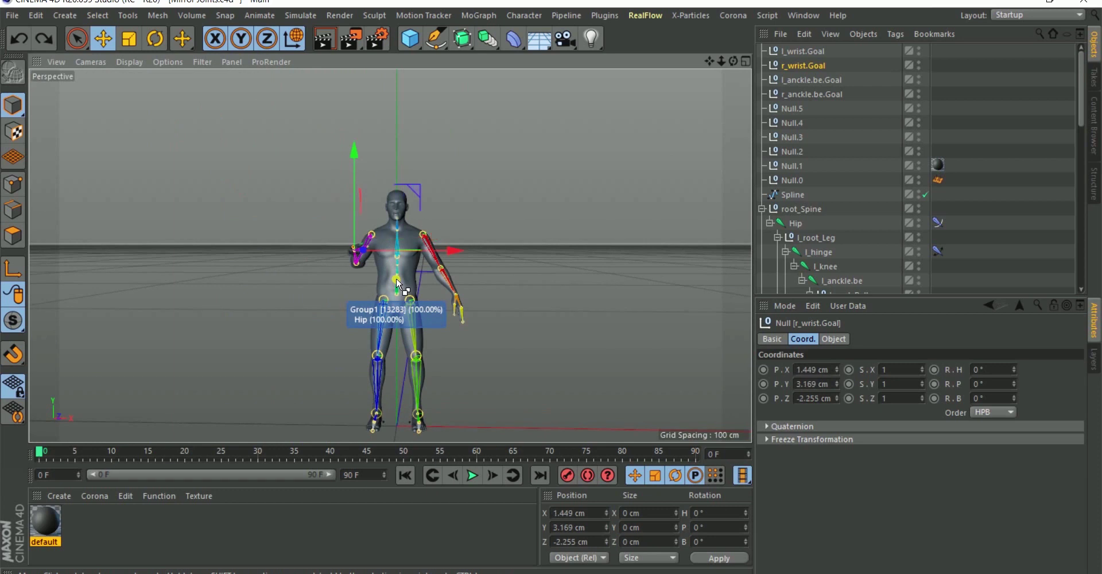
pyautogui.keyDown('alt'); pyautogui.moveTo(380, 292); pyautogui.dragTo(398, 247); pyautogui.keyUp('alt')
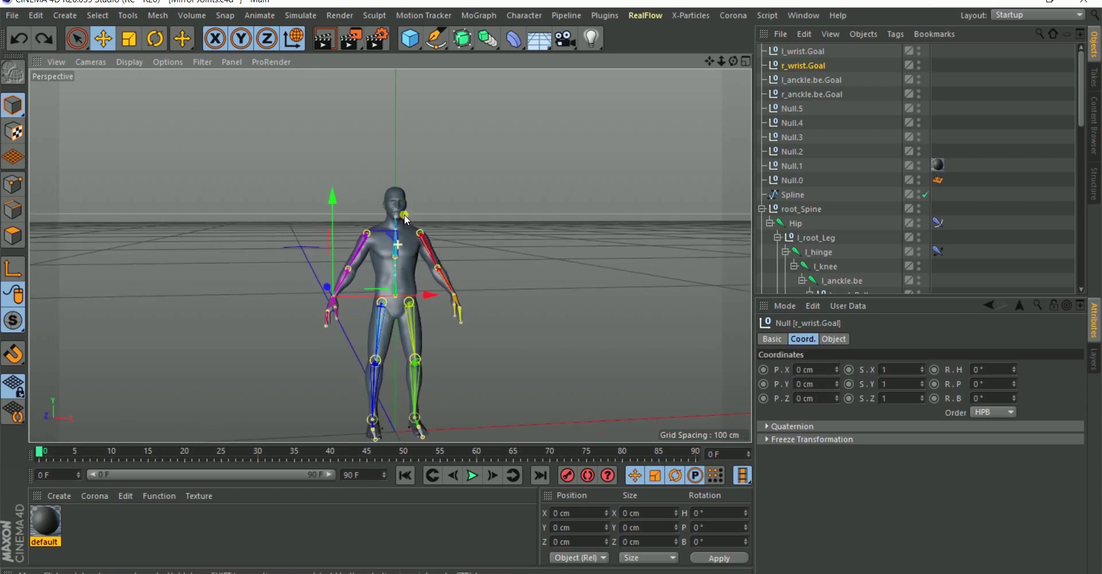
pyautogui.keyDown('alt'); pyautogui.moveTo(398, 245); pyautogui.dragTo(415, 179, button='right'); pyautogui.keyUp('alt')
pyautogui.keyDown('alt'); pyautogui.moveTo(431, 275); pyautogui.dragTo(357, 275); pyautogui.keyUp('alt')
pyautogui.keyDown('alt'); pyautogui.moveTo(389, 237); pyautogui.dragTo(392, 287, button='right'); pyautogui.keyUp('alt')
pyautogui.keyDown('alt'); pyautogui.moveTo(392, 287); pyautogui.dragTo(399, 237, button='middle'); pyautogui.keyUp('alt')
pyautogui.keyDown('alt'); pyautogui.moveTo(394, 280); pyautogui.dragTo(416, 302); pyautogui.keyUp('alt')
pyautogui.keyDown('alt'); pyautogui.moveTo(416, 305); pyautogui.dragTo(417, 259, button='middle'); pyautogui.keyUp('alt')
pyautogui.keyDown('alt'); pyautogui.moveTo(428, 301); pyautogui.dragTo(447, 262); pyautogui.keyUp('alt')
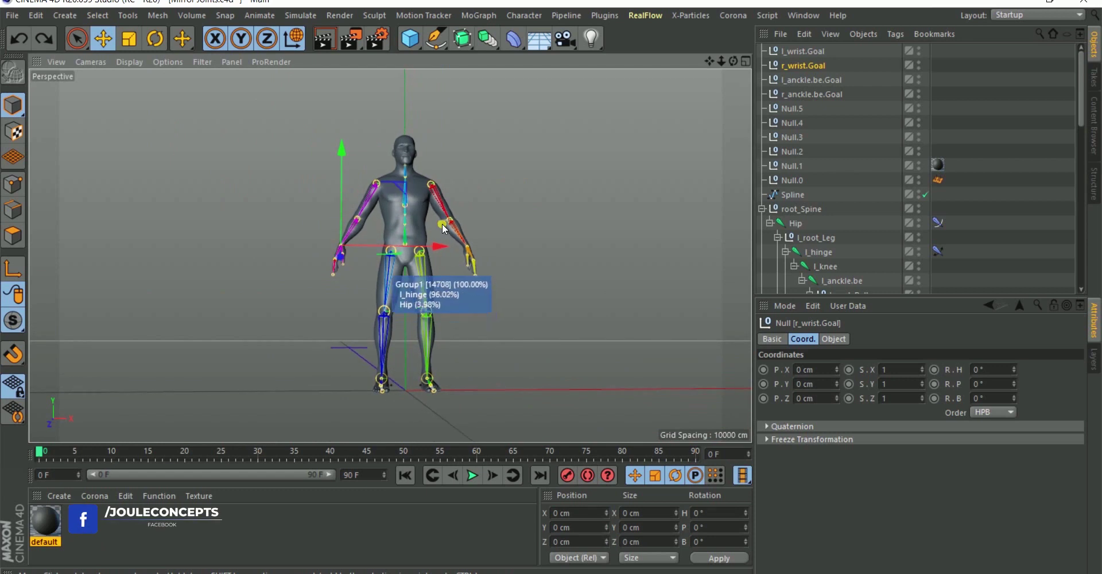
pyautogui.keyDown('alt'); pyautogui.moveTo(433, 195); pyautogui.dragTo(364, 242); pyautogui.keyUp('alt')
pyautogui.keyDown('alt'); pyautogui.moveTo(387, 201); pyautogui.dragTo(400, 167, button='right'); pyautogui.keyUp('alt')
pyautogui.keyDown('alt'); pyautogui.moveTo(399, 167); pyautogui.dragTo(438, 212); pyautogui.keyUp('alt')
pyautogui.keyDown('alt'); pyautogui.moveTo(427, 226); pyautogui.dragTo(420, 250, button='right'); pyautogui.keyUp('alt')
pyautogui.moveTo(448, 209)
pyautogui.keyDown('alt'); pyautogui.mouseDown()
pyautogui.moveTo(435, 208)
pyautogui.moveTo(525, 244)
pyautogui.moveTo(449, 191)
pyautogui.mouseUp(); pyautogui.keyUp('alt')
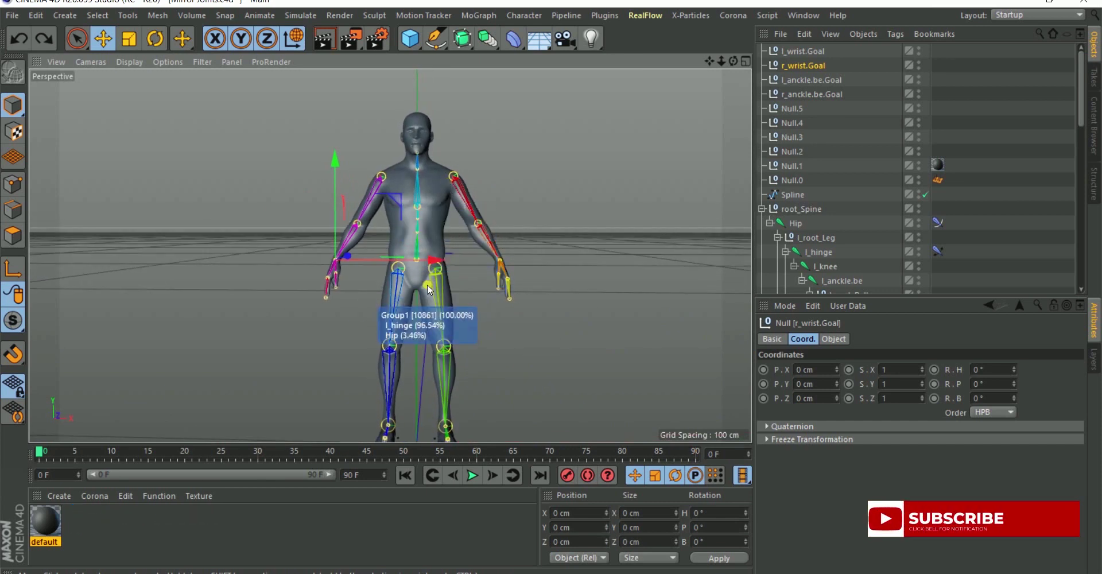
pyautogui.scroll(5, 432, 156)
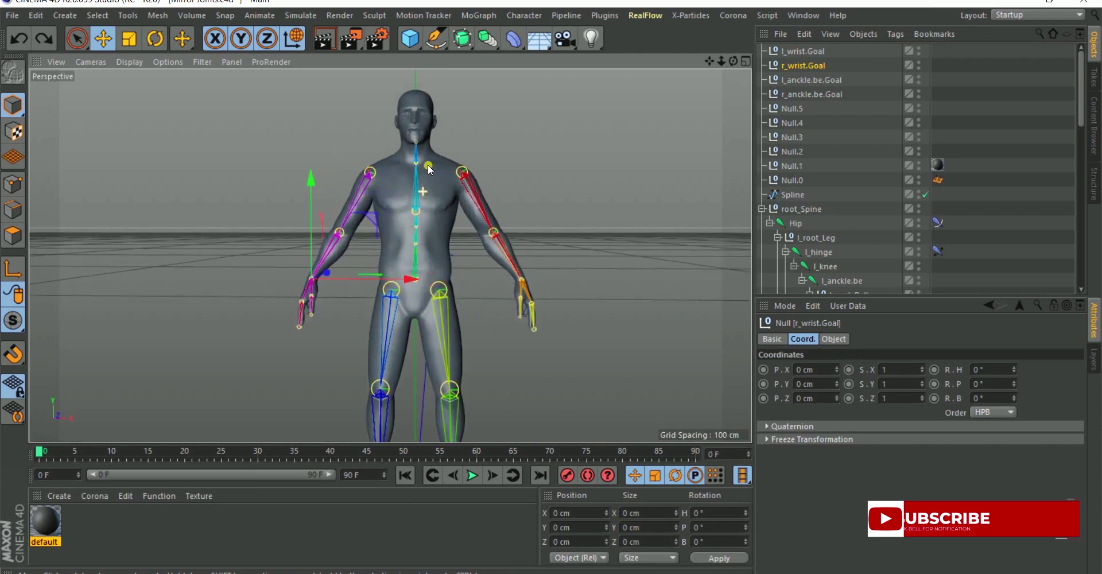
pyautogui.scroll(-3, 432, 156)
pyautogui.keyDown('alt'); pyautogui.moveTo(428, 253); pyautogui.dragTo(411, 192); pyautogui.keyUp('alt')
pyautogui.scroll(2, 424, 167)
pyautogui.keyDown('alt'); pyautogui.moveTo(431, 228); pyautogui.dragTo(471, 173); pyautogui.keyUp('alt')
pyautogui.scroll(2, 471, 174)
pyautogui.keyDown('alt'); pyautogui.moveTo(471, 173); pyautogui.dragTo(431, 247, button='right'); pyautogui.keyUp('alt')
pyautogui.keyDown('alt'); pyautogui.moveTo(480, 216); pyautogui.dragTo(492, 190); pyautogui.keyUp('alt')
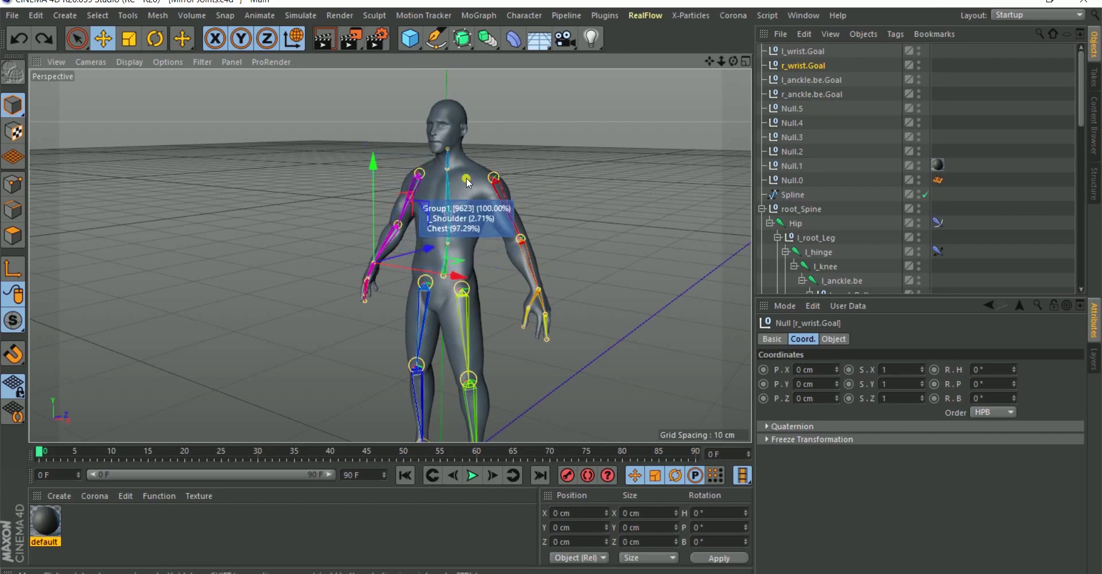
pyautogui.scroll(-3, 466, 178)
pyautogui.keyDown('alt'); pyautogui.moveTo(456, 281); pyautogui.dragTo(520, 262); pyautogui.keyUp('alt')
pyautogui.keyDown('alt'); pyautogui.moveTo(448, 206); pyautogui.dragTo(454, 190, button='right'); pyautogui.keyUp('alt')
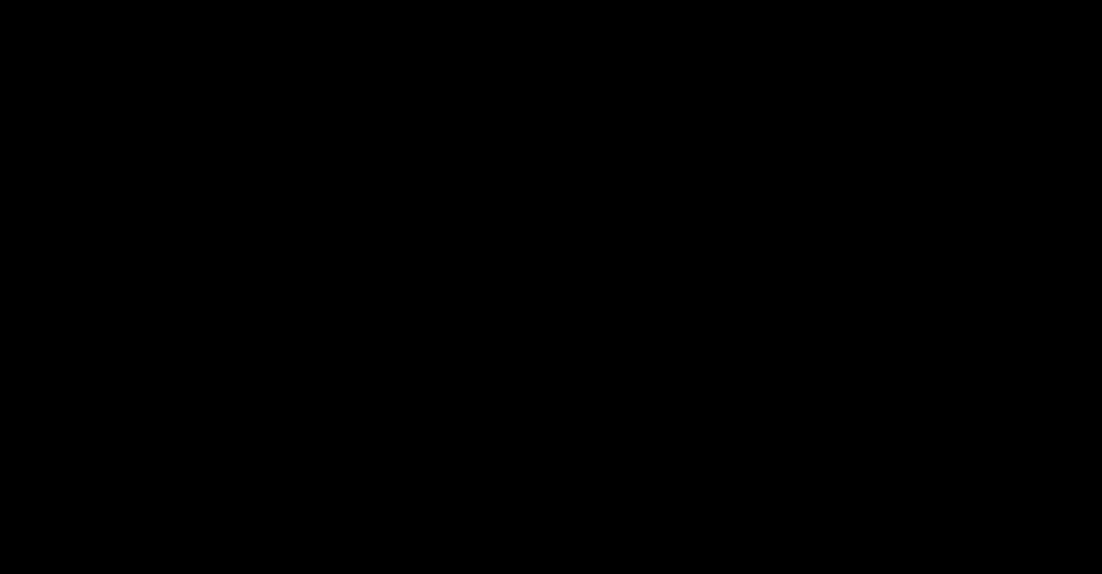